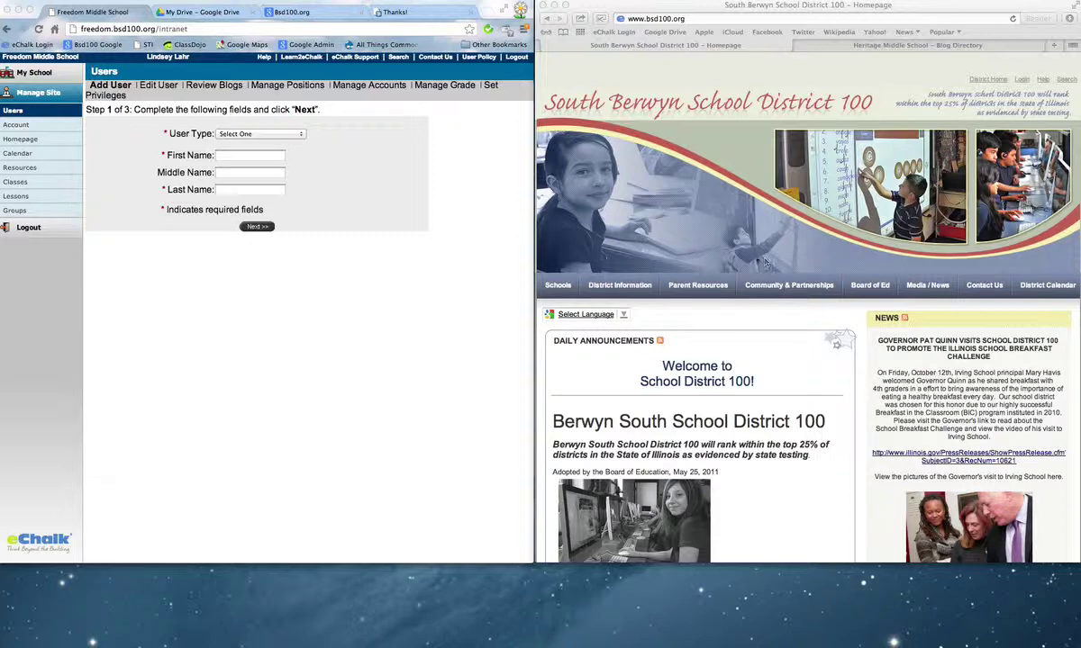
Go from the district Schools menu to Irving Elementary's Directory > Teacher Websites Directory.
{"action": "left_click", "coordinate": [558, 284]}
{"action": "left_click", "coordinate": [583, 333]}
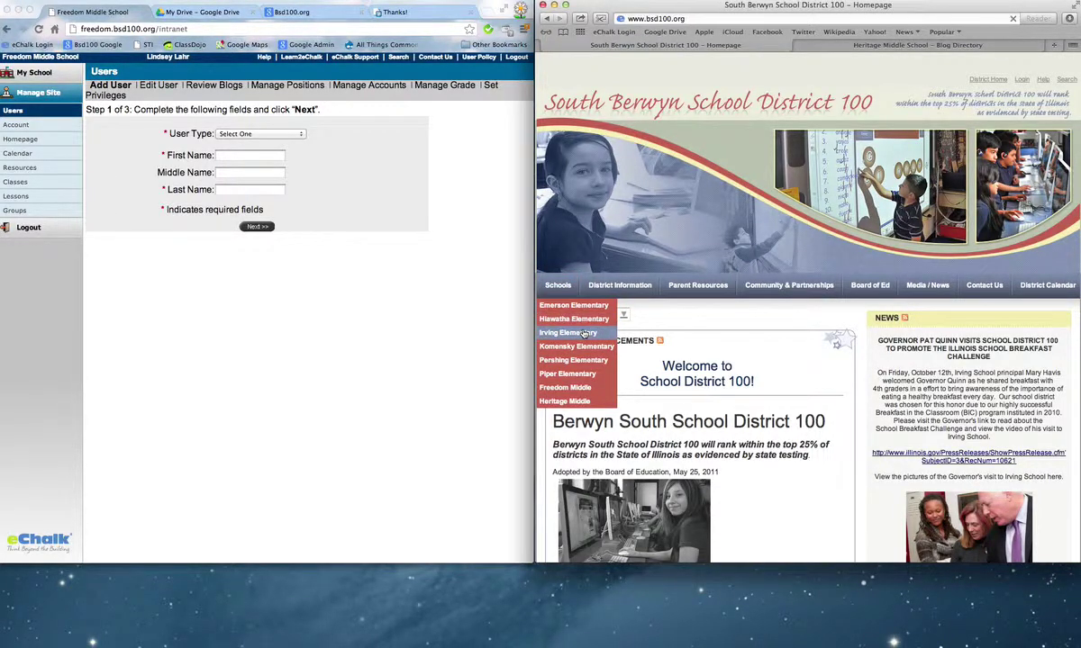
{"action": "mouse_move", "coordinate": [565, 288]}
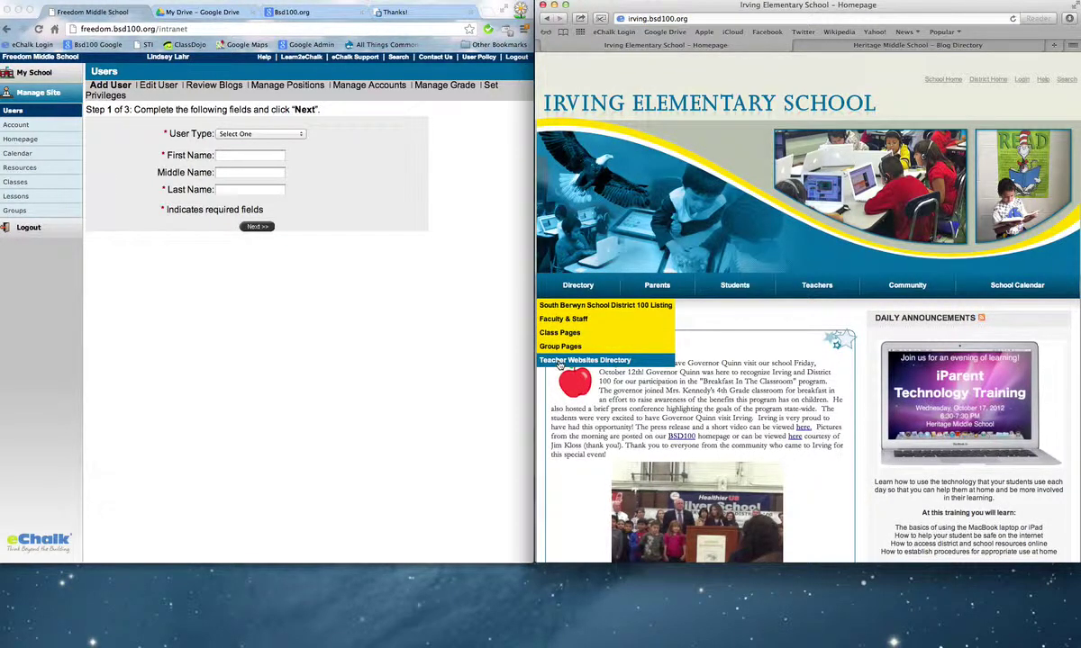
{"action": "left_click", "coordinate": [560, 361]}
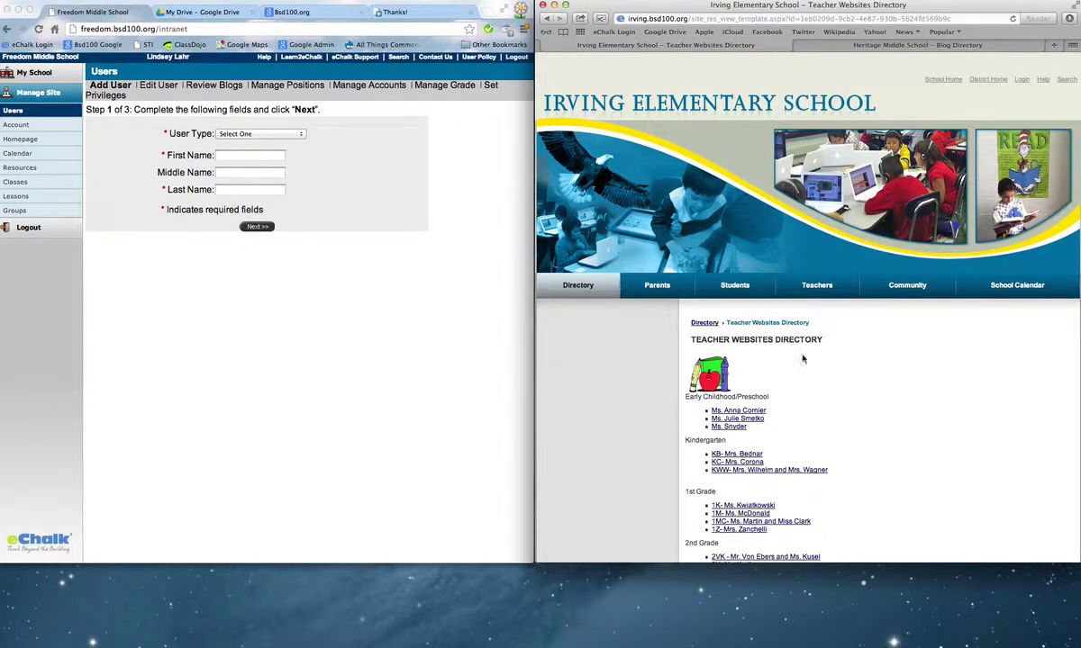
Browse an early childhood teacher's class page, then return to the directory.
{"action": "scroll", "coordinate": [976, 372], "scroll_direction": "down", "scroll_amount": 3}
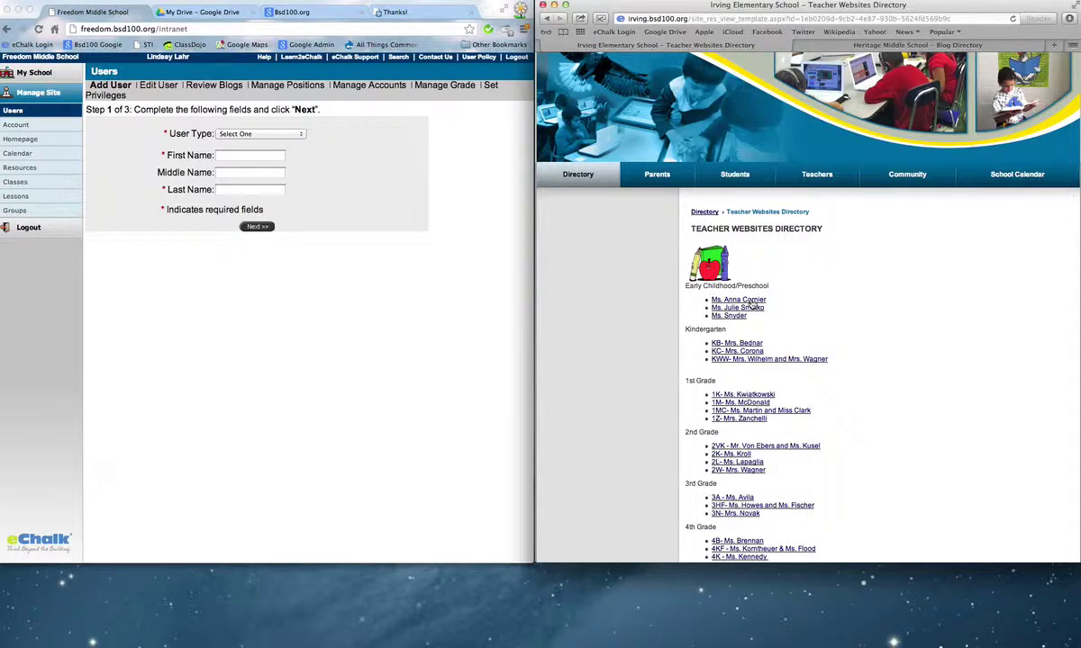
{"action": "left_click", "coordinate": [752, 300]}
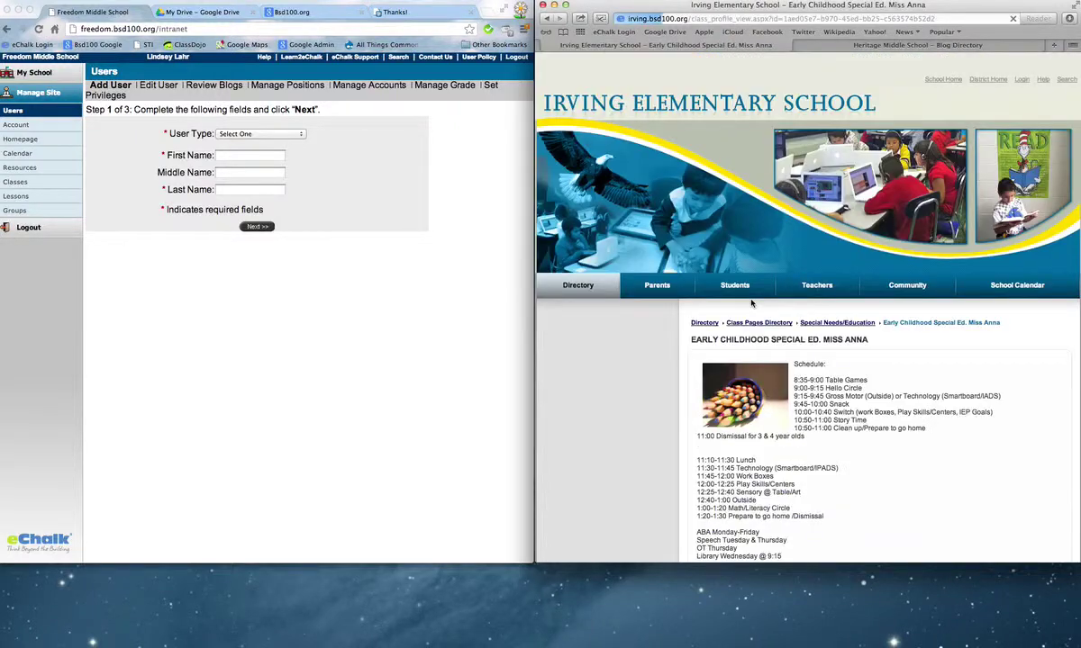
{"action": "scroll", "coordinate": [751, 303], "scroll_direction": "down", "scroll_amount": 5}
{"action": "scroll", "coordinate": [752, 304], "scroll_direction": "down", "scroll_amount": 5}
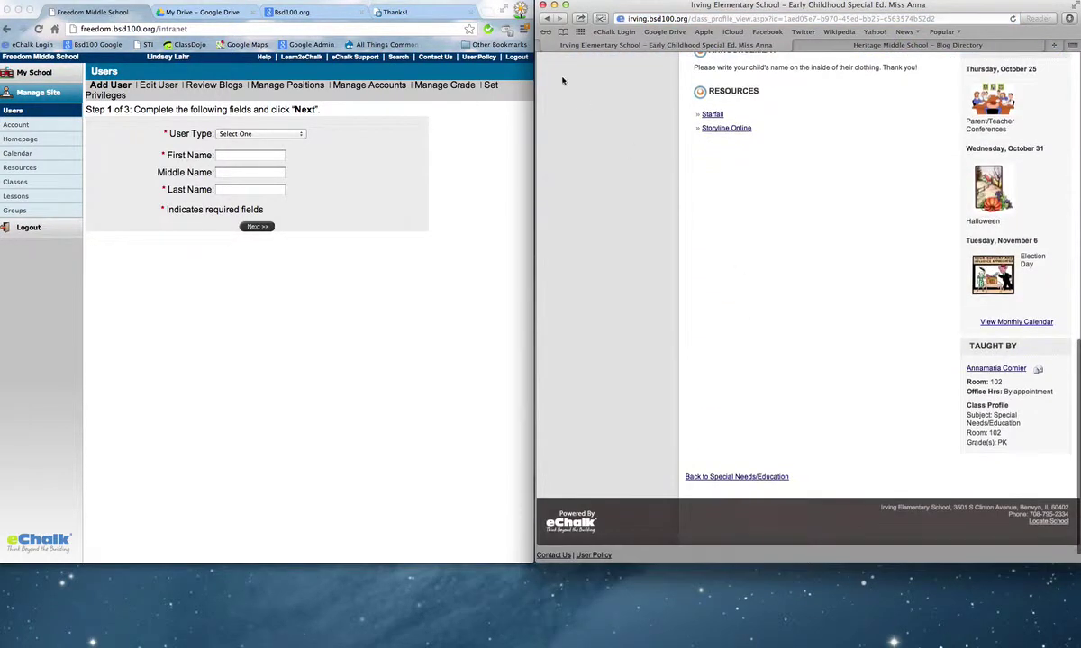
{"action": "left_click", "coordinate": [547, 18]}
Open the 2nd grade 2VK class page and scroll through its announcements and events.
{"action": "scroll", "coordinate": [725, 402], "scroll_direction": "down", "scroll_amount": 5}
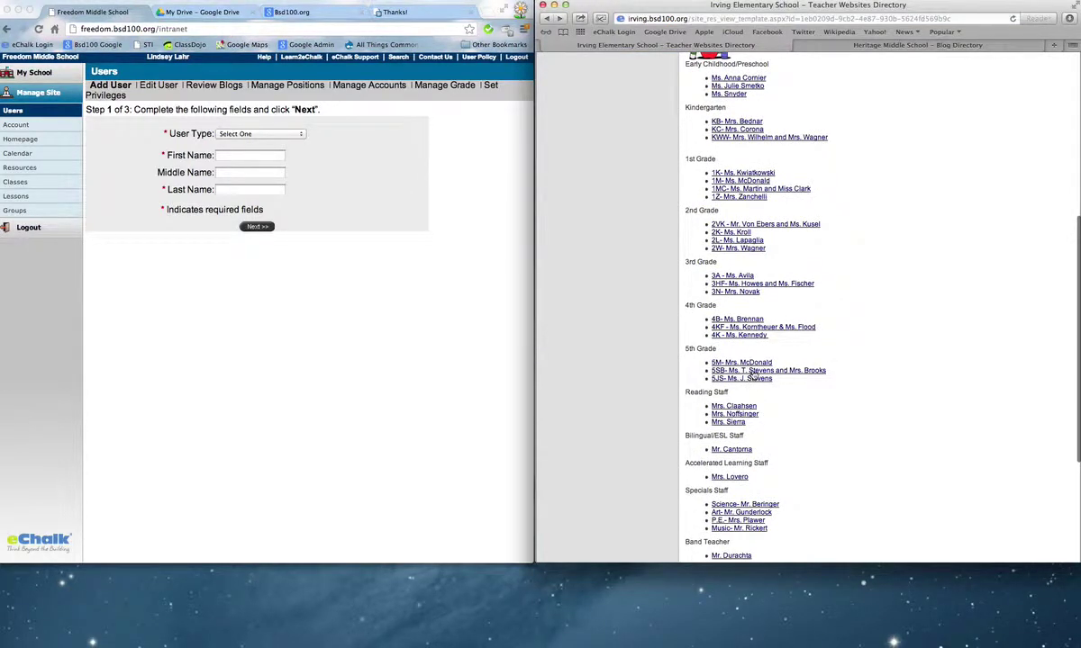
{"action": "left_click", "coordinate": [768, 225]}
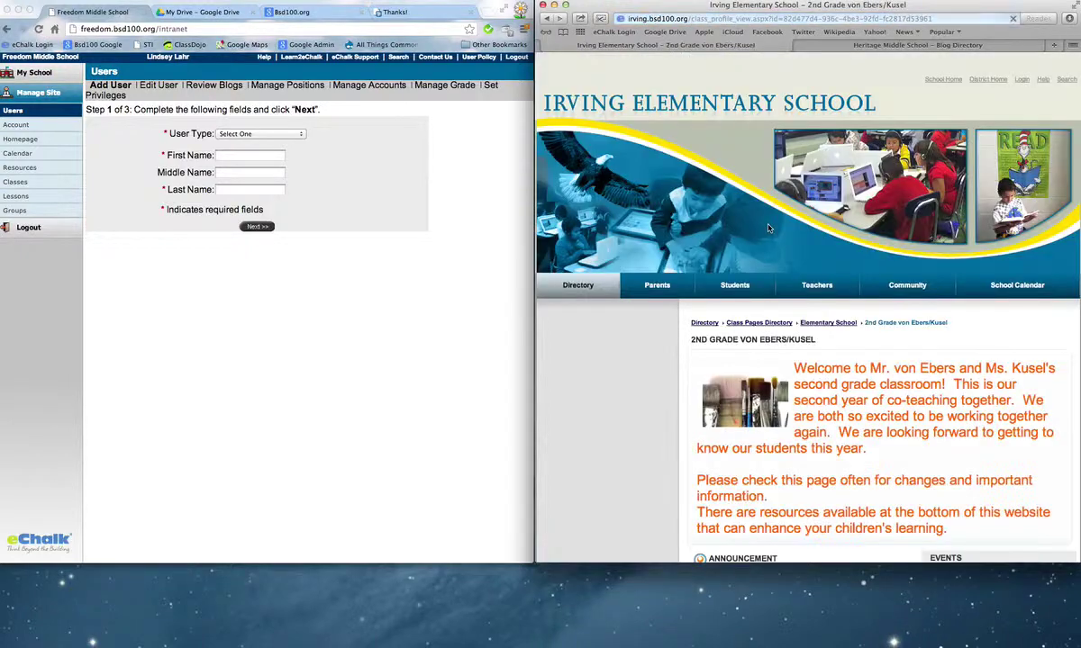
{"action": "scroll", "coordinate": [792, 288], "scroll_direction": "down", "scroll_amount": 10}
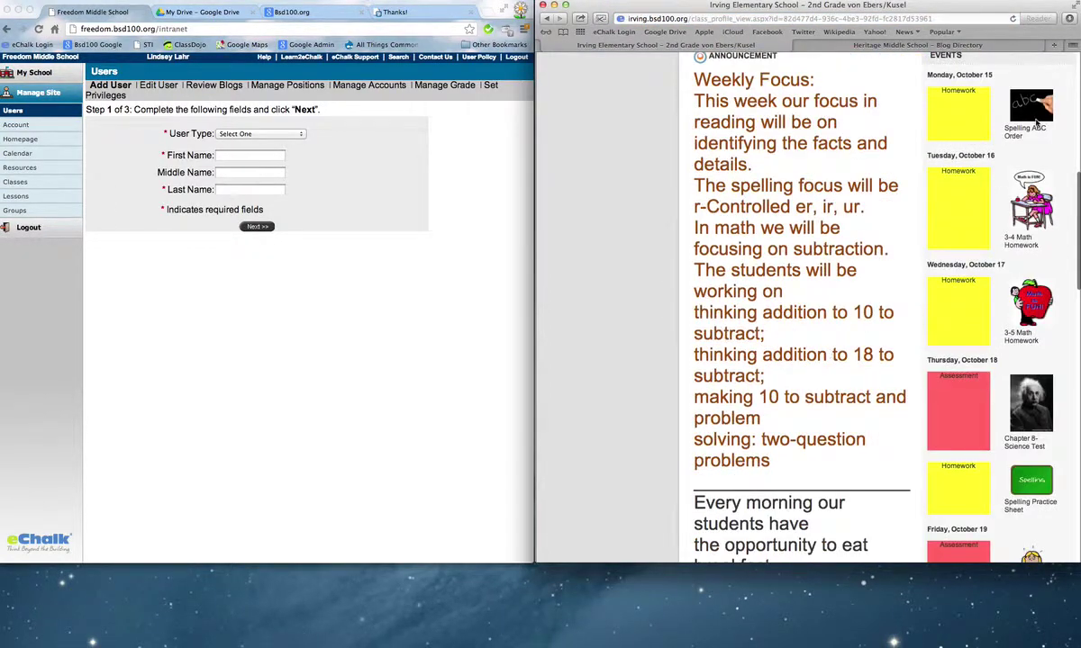
{"action": "scroll", "coordinate": [1036, 123], "scroll_direction": "down", "scroll_amount": 10}
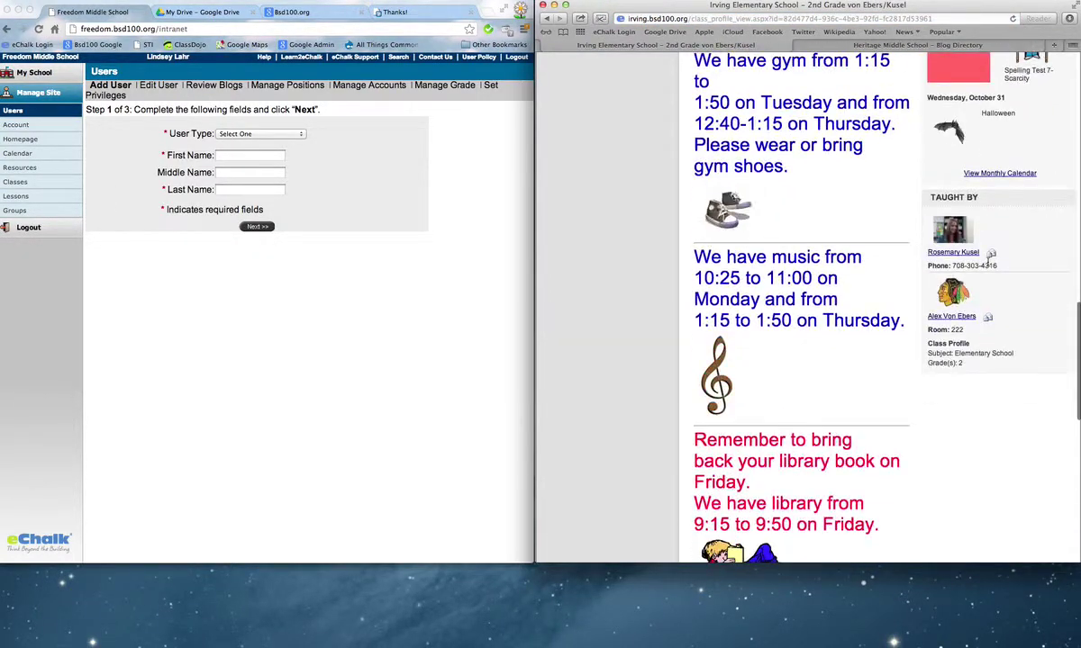
{"action": "scroll", "coordinate": [989, 261], "scroll_direction": "down", "scroll_amount": 5}
{"action": "scroll", "coordinate": [989, 261], "scroll_direction": "up", "scroll_amount": 20}
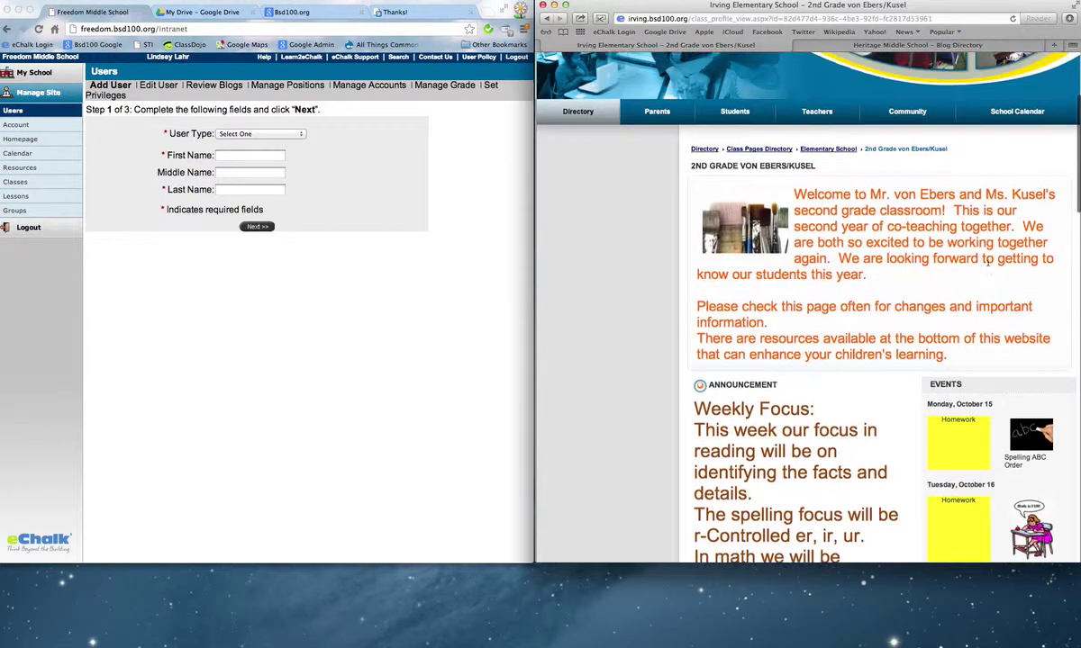
{"action": "mouse_move", "coordinate": [580, 112]}
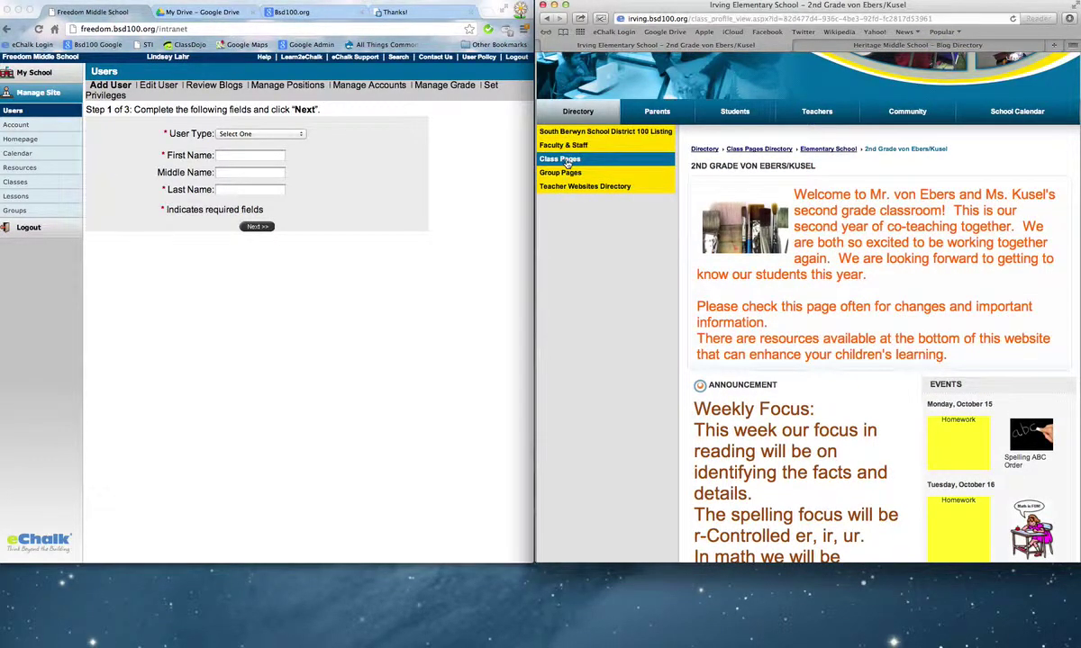
View Irving's Class Pages directory, then open its Faculty & Staff page.
{"action": "left_click", "coordinate": [567, 159]}
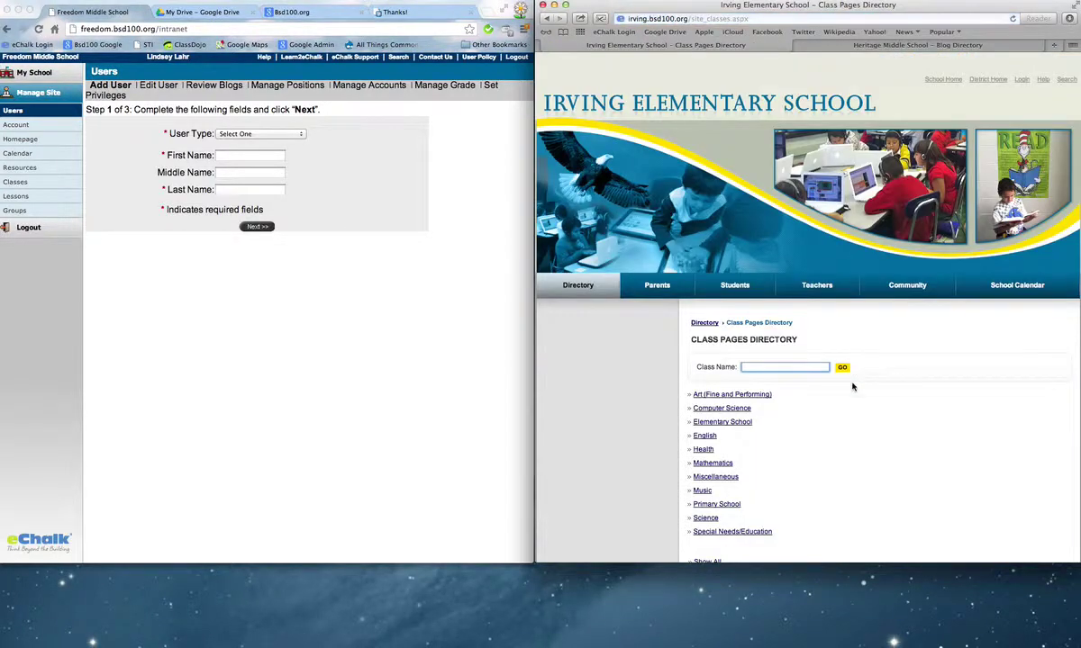
{"action": "scroll", "coordinate": [853, 387], "scroll_direction": "down", "scroll_amount": 3}
{"action": "mouse_move", "coordinate": [567, 177]}
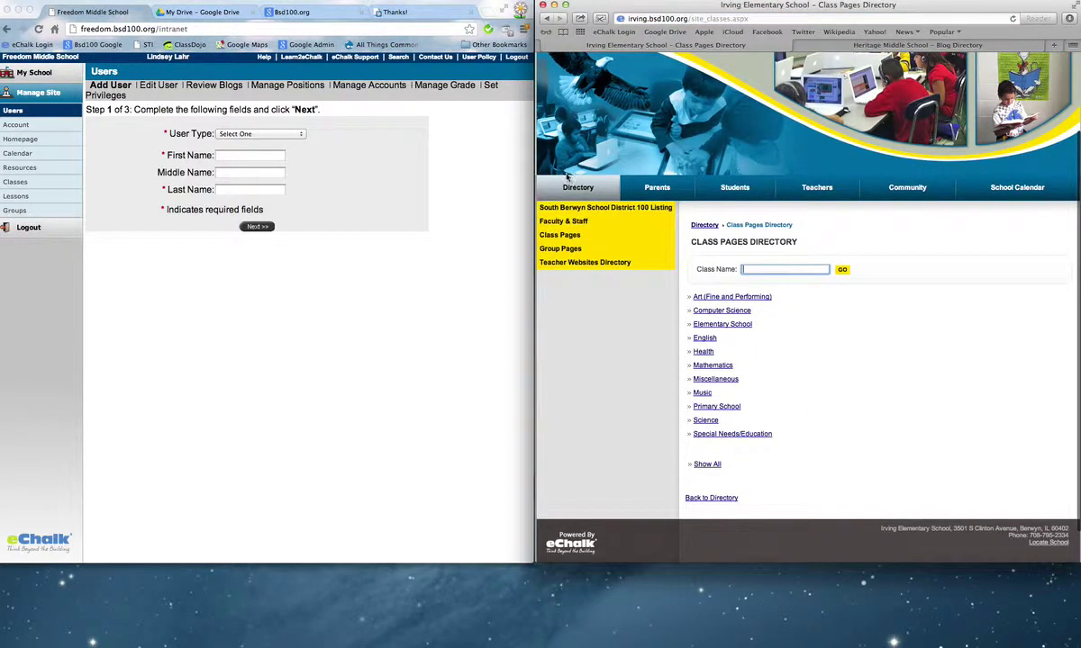
{"action": "left_click", "coordinate": [551, 221]}
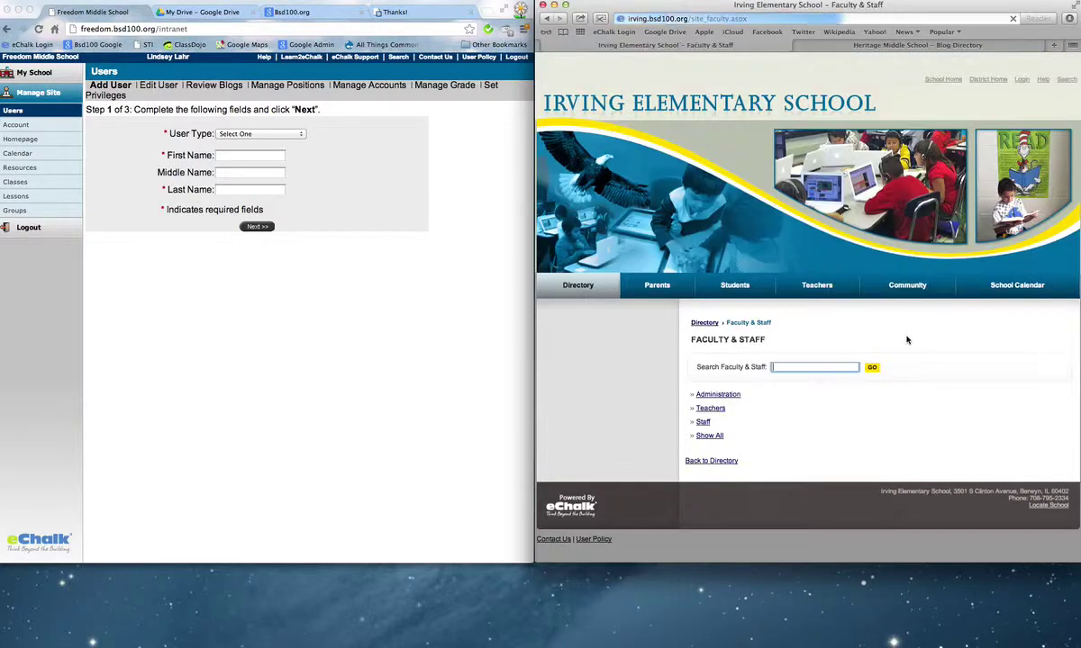
List all of Irving's teachers and scroll through the listing.
{"action": "left_click", "coordinate": [711, 410]}
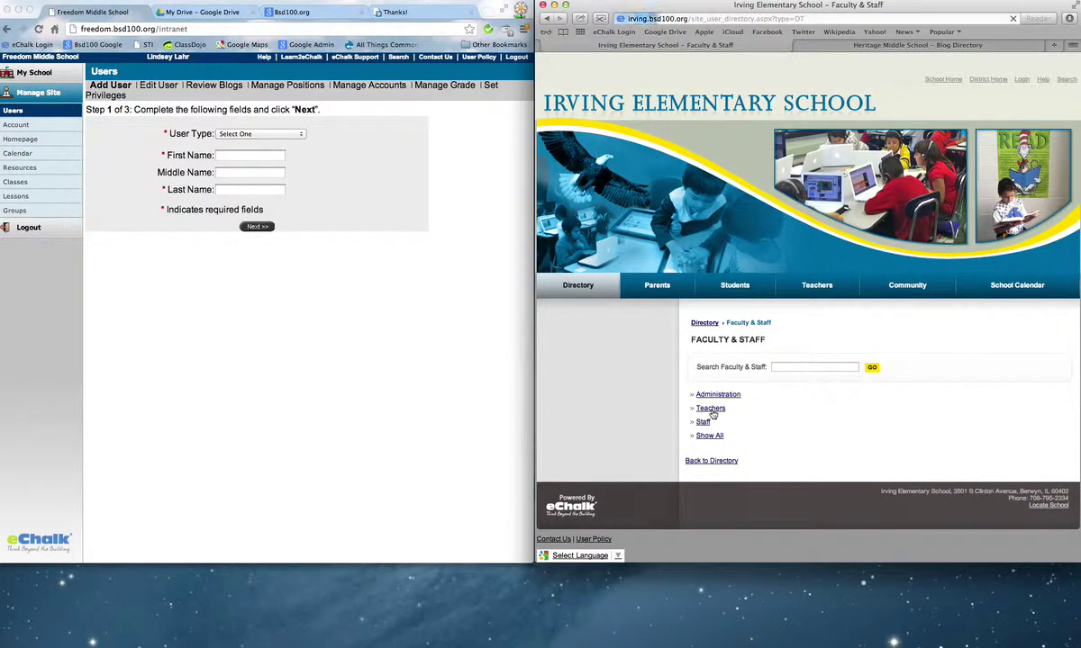
{"action": "scroll", "coordinate": [712, 412], "scroll_direction": "down", "scroll_amount": 5}
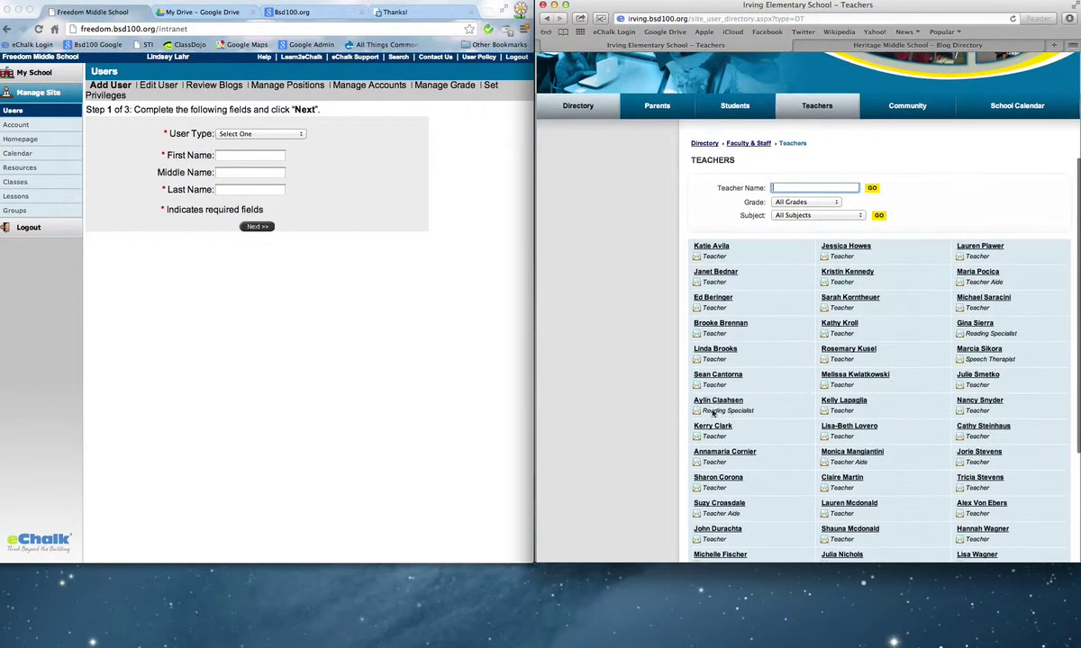
{"action": "scroll", "coordinate": [915, 438], "scroll_direction": "down", "scroll_amount": 3}
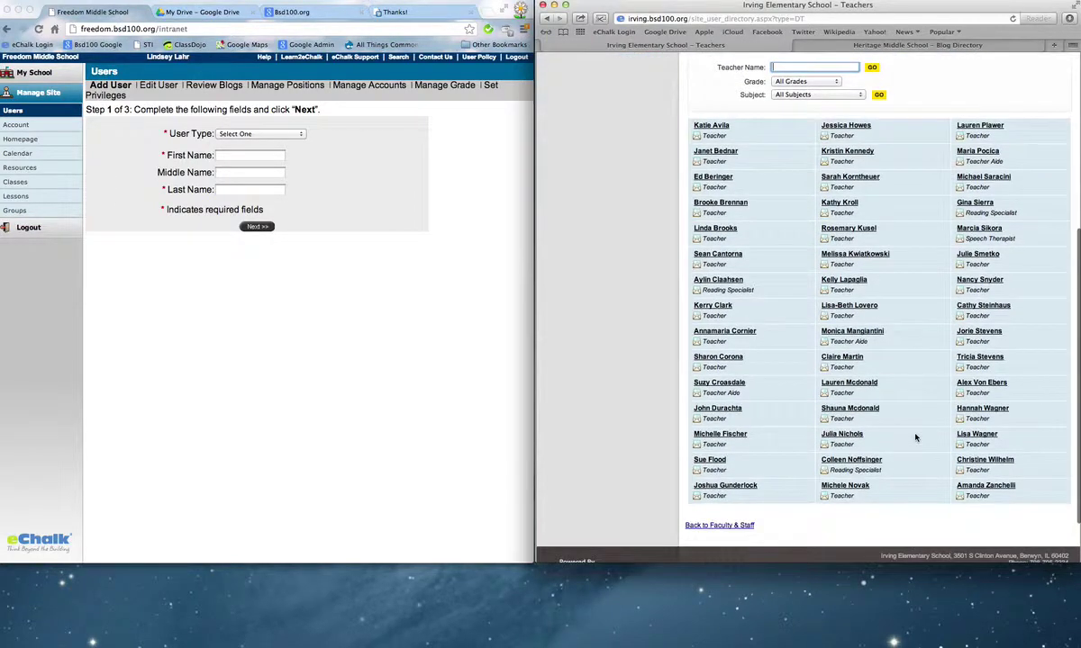
{"action": "scroll", "coordinate": [915, 438], "scroll_direction": "up", "scroll_amount": 5}
{"action": "scroll", "coordinate": [915, 437], "scroll_direction": "up", "scroll_amount": 2}
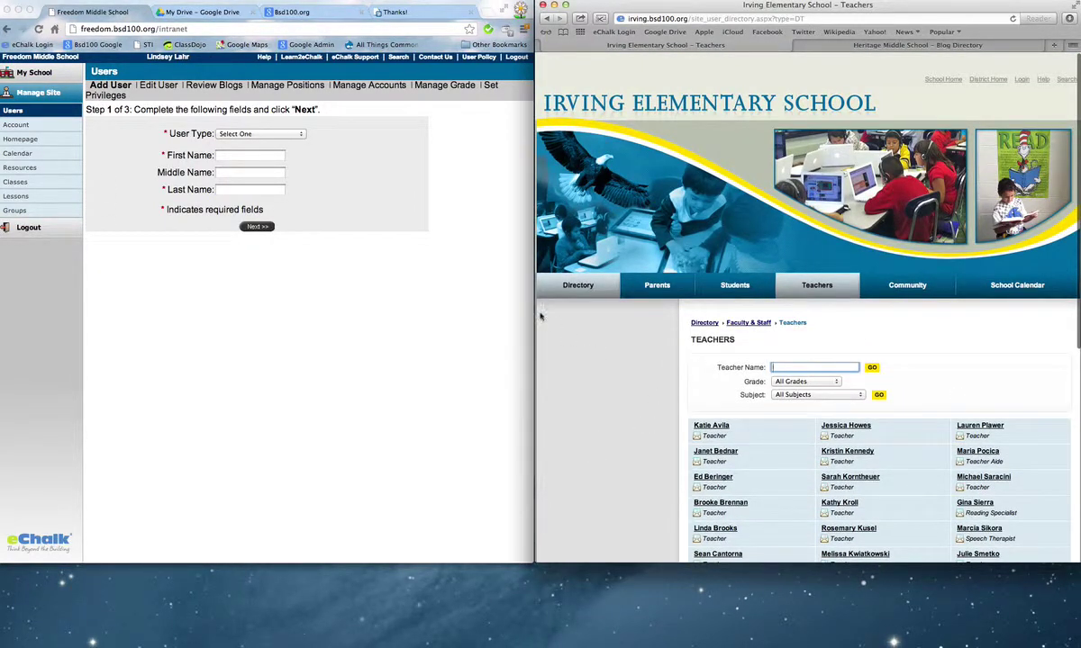
Return to the Teacher Websites Directory and scroll through its grade, specials and support pages.
{"action": "mouse_move", "coordinate": [559, 283]}
{"action": "left_click", "coordinate": [563, 360]}
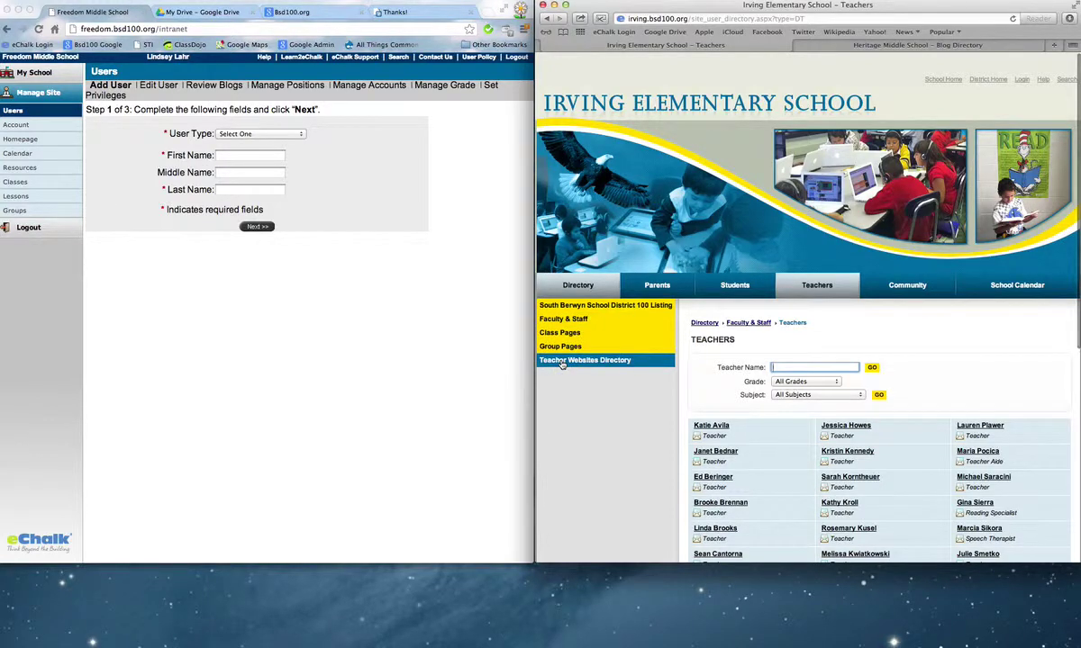
{"action": "scroll", "coordinate": [820, 383], "scroll_direction": "down", "scroll_amount": 5}
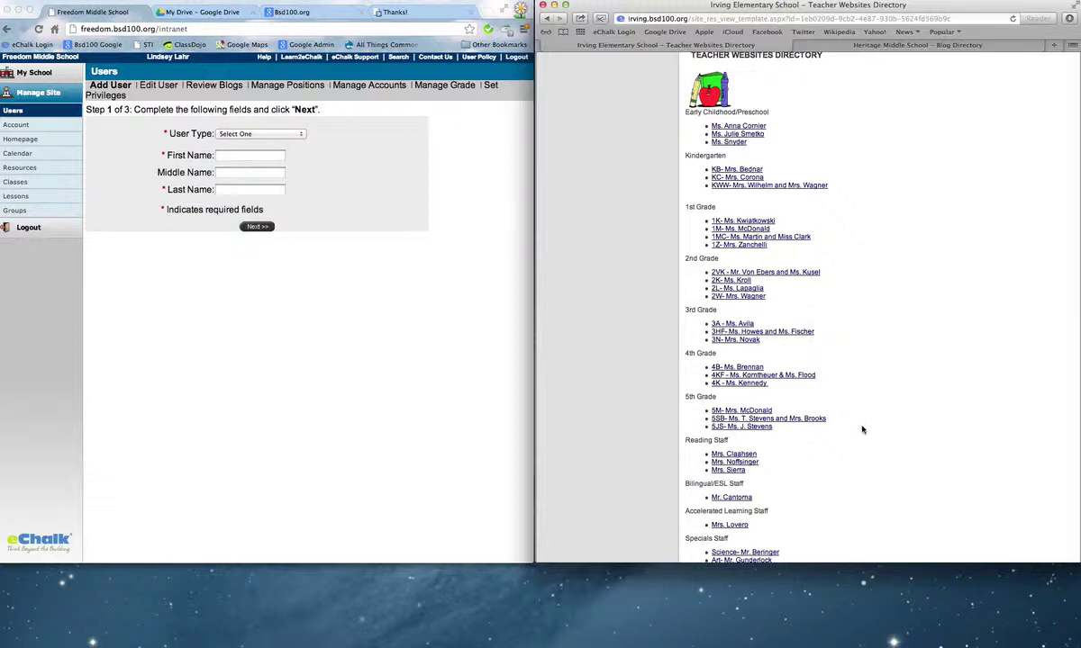
{"action": "scroll", "coordinate": [830, 253], "scroll_direction": "down", "scroll_amount": 5}
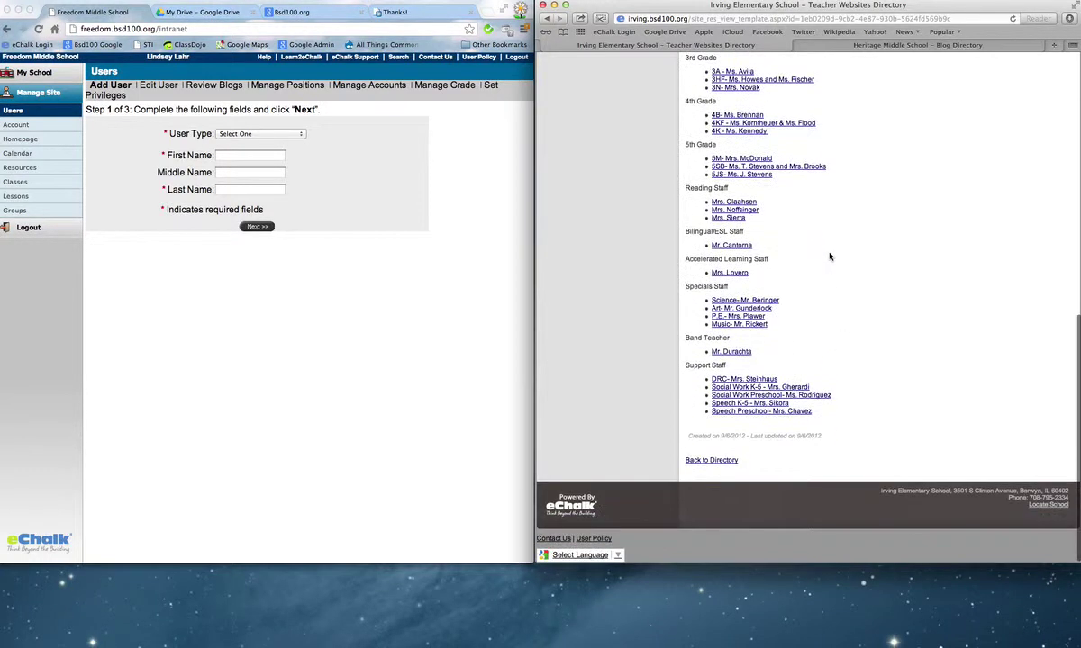
{"action": "scroll", "coordinate": [831, 251], "scroll_direction": "up", "scroll_amount": 1}
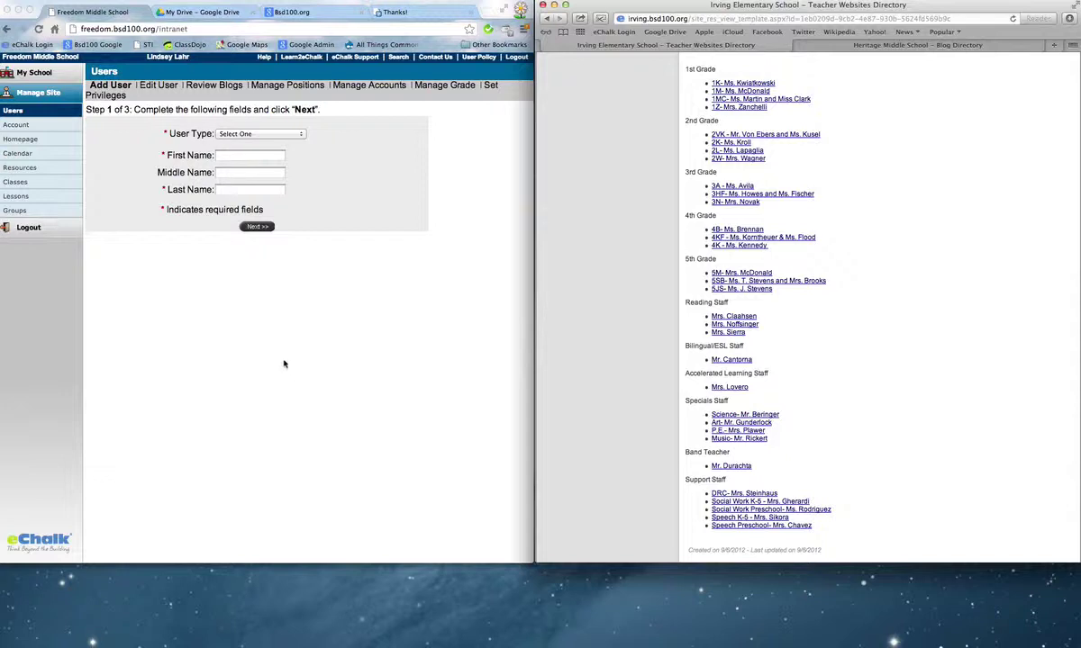
Bring the eChalk admin window forward and open Resources in the Manage Site sidebar.
{"action": "left_click", "coordinate": [265, 339]}
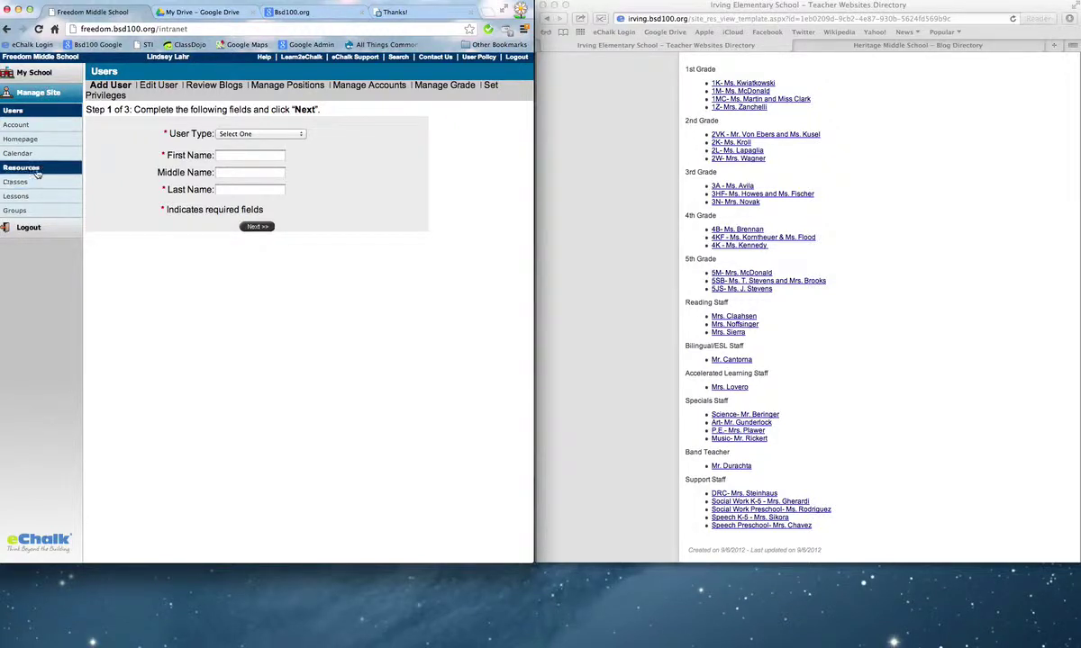
{"action": "left_click", "coordinate": [36, 170]}
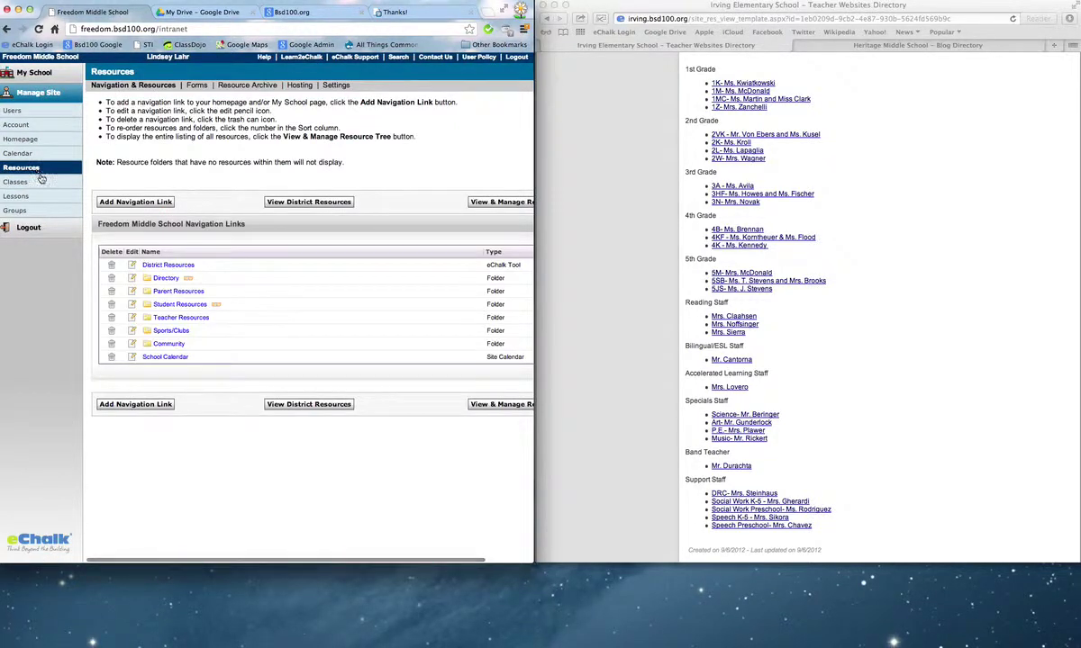
In the Directory folder, start a new Information page, review the form, then cancel it.
{"action": "left_click", "coordinate": [164, 279]}
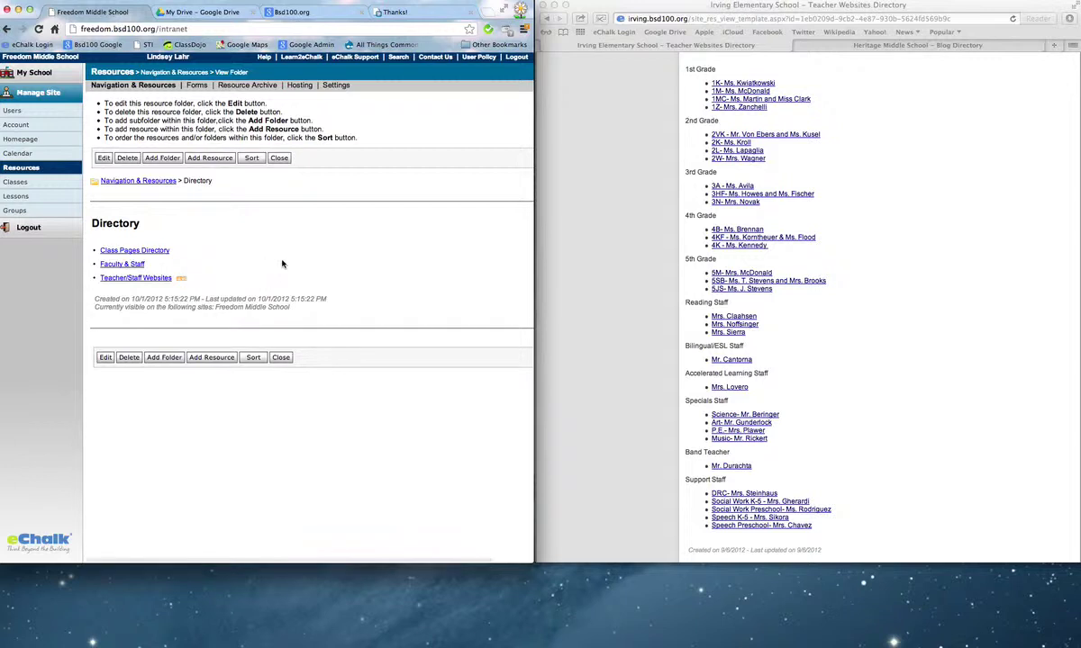
{"action": "left_click", "coordinate": [219, 161]}
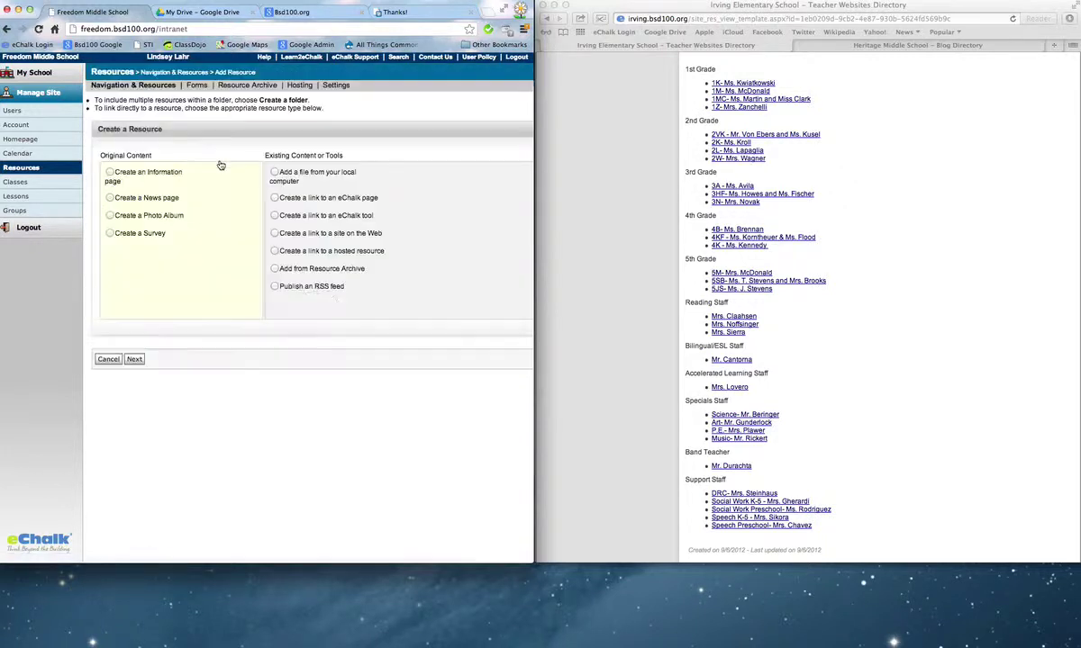
{"action": "left_click", "coordinate": [109, 172]}
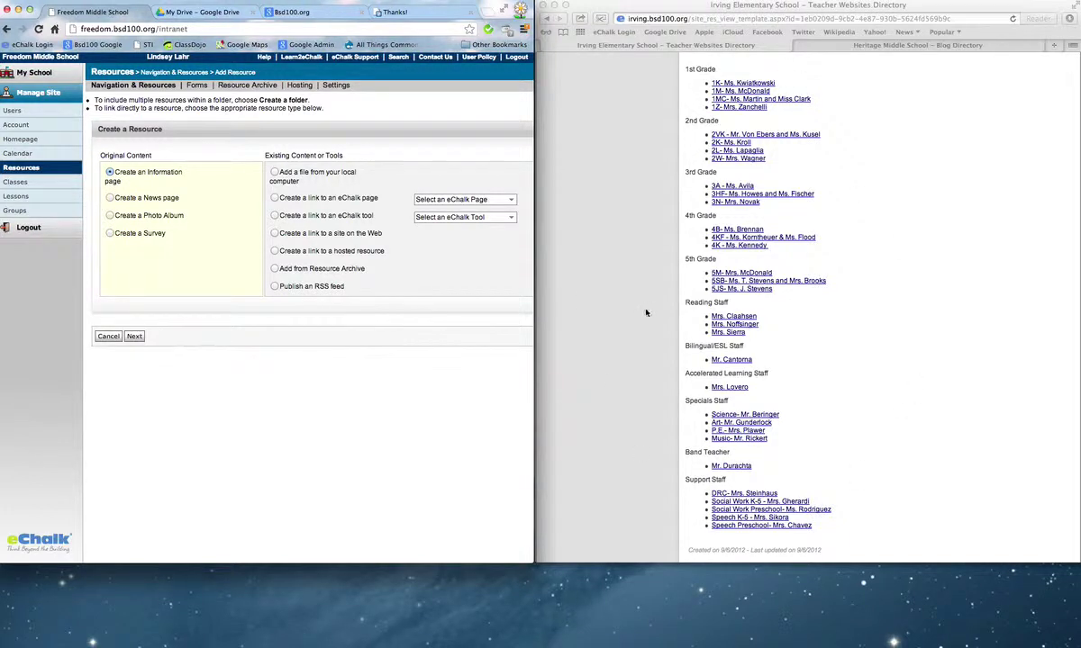
{"action": "left_click", "coordinate": [133, 337]}
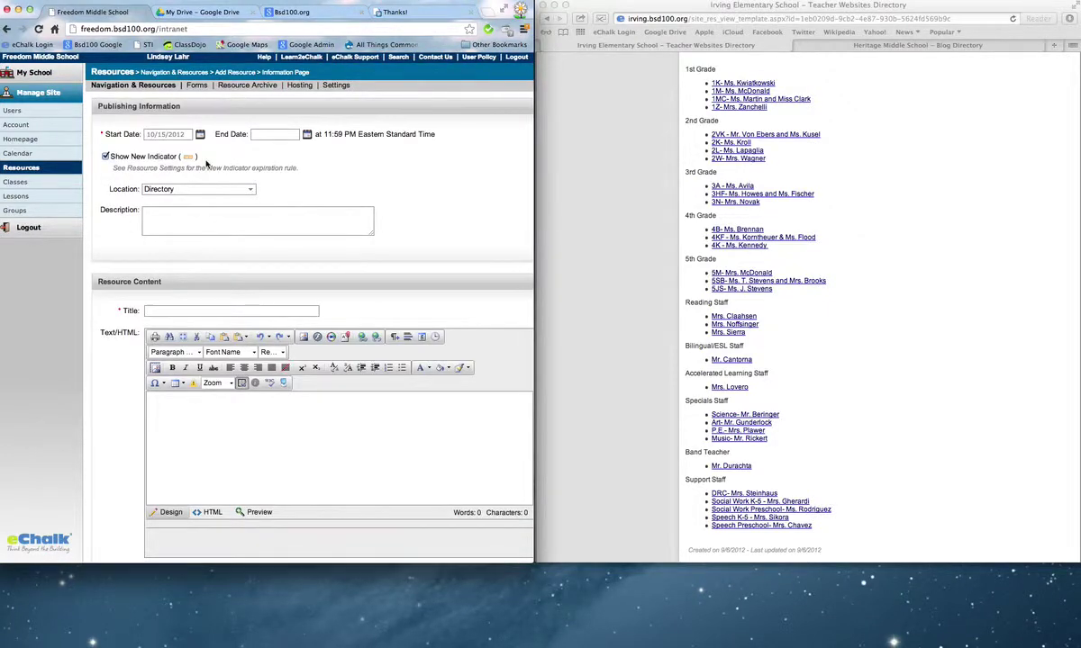
{"action": "scroll", "coordinate": [206, 165], "scroll_direction": "down", "scroll_amount": 3}
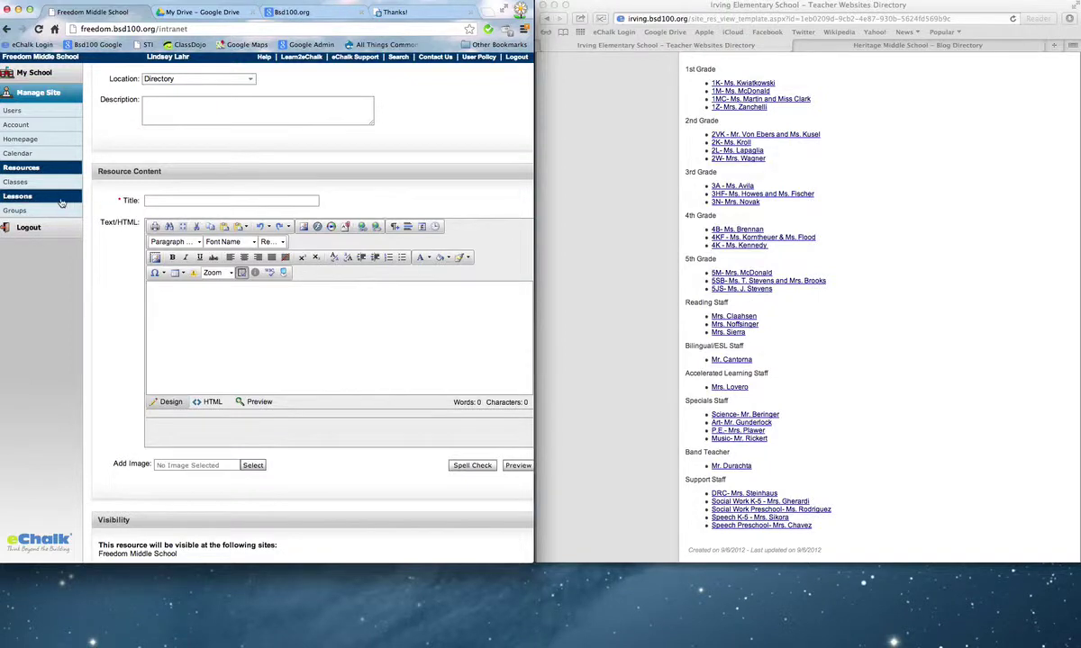
{"action": "scroll", "coordinate": [202, 277], "scroll_direction": "down", "scroll_amount": 3}
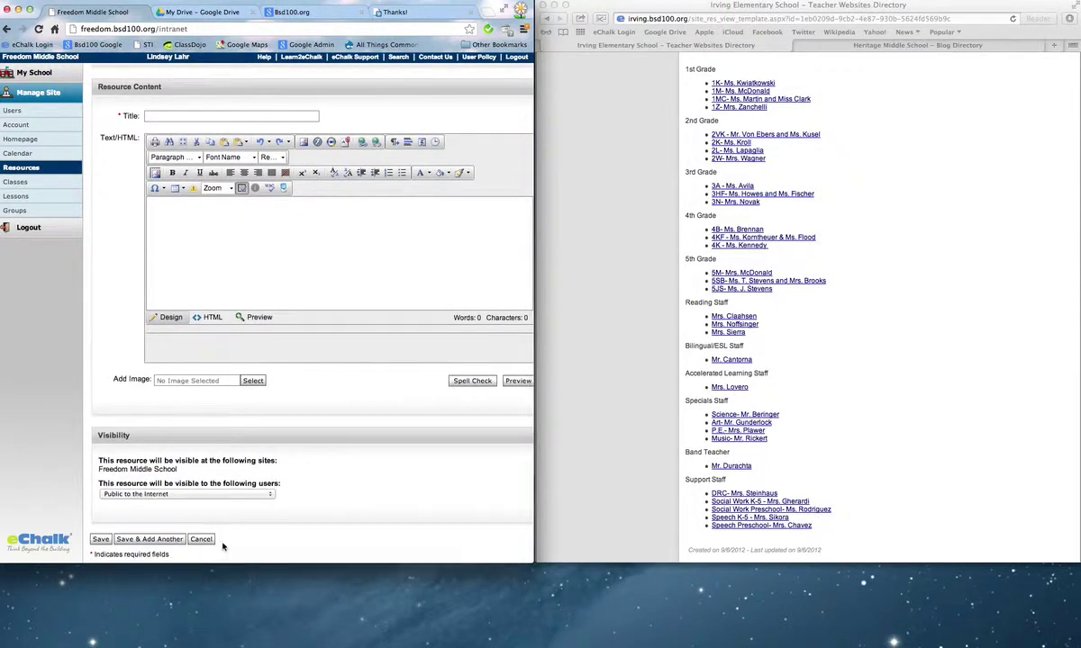
{"action": "left_click", "coordinate": [202, 540]}
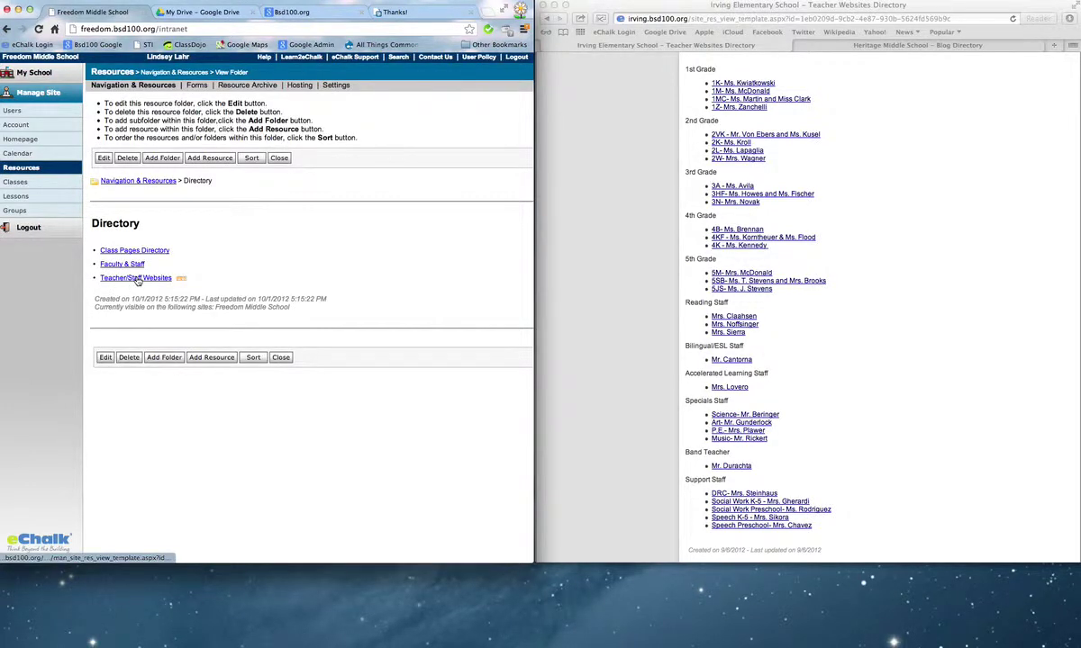
Edit the Teacher/Staff Websites resource and inspect Team 8A's Language Arts teacher link.
{"action": "left_click", "coordinate": [136, 278]}
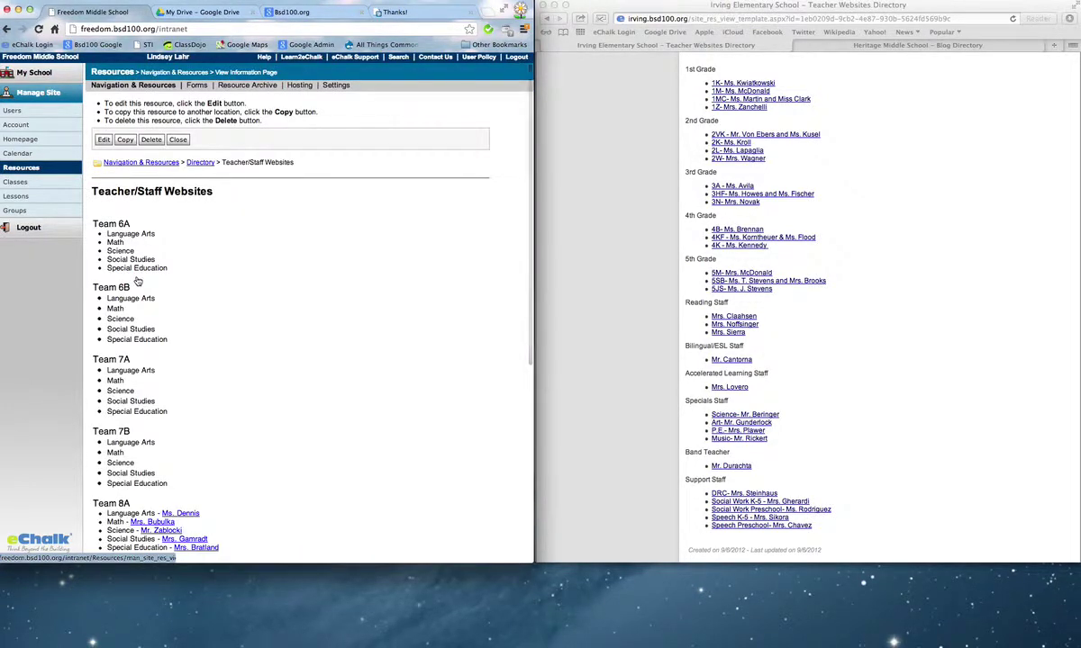
{"action": "left_click", "coordinate": [105, 141]}
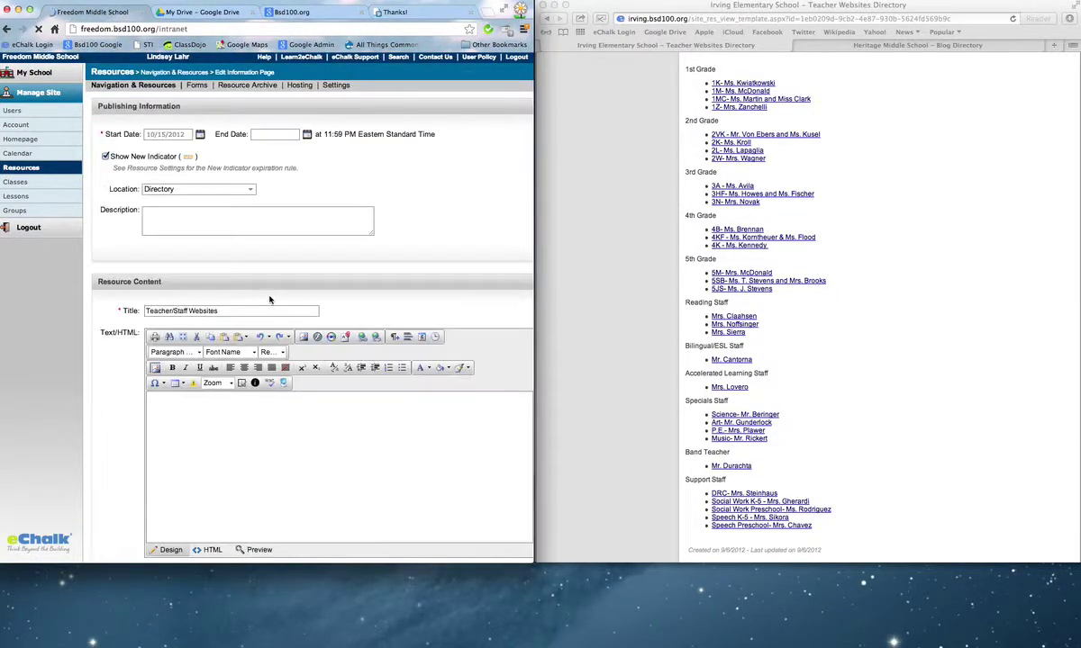
{"action": "scroll", "coordinate": [344, 432], "scroll_direction": "down", "scroll_amount": 3}
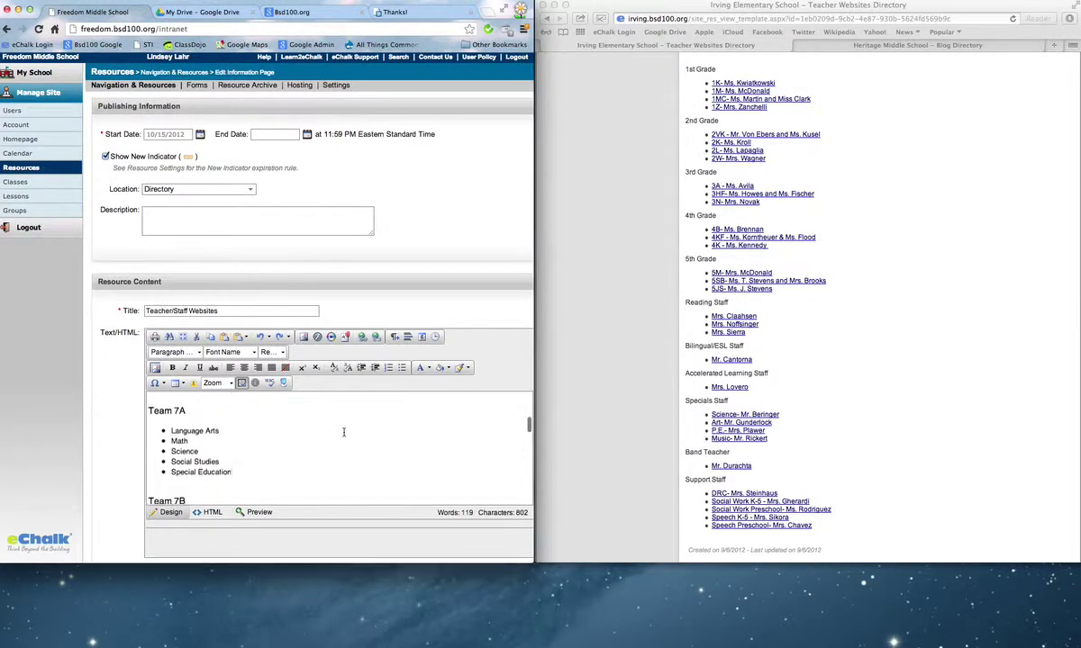
{"action": "scroll", "coordinate": [343, 432], "scroll_direction": "up", "scroll_amount": 3}
{"action": "scroll", "coordinate": [343, 432], "scroll_direction": "down", "scroll_amount": 5}
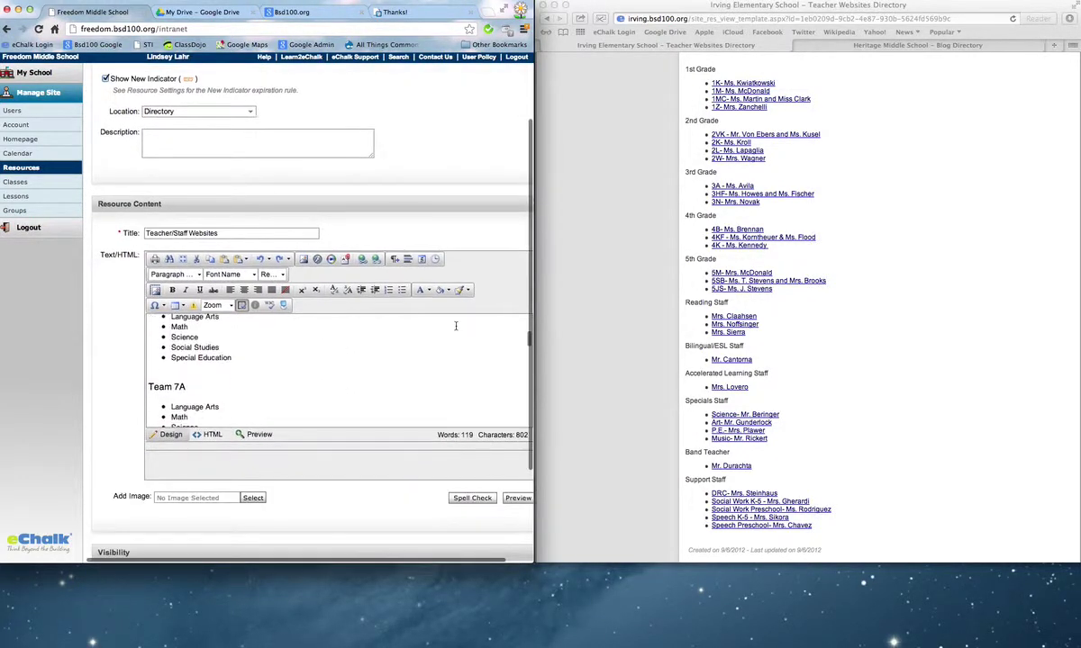
{"action": "scroll", "coordinate": [518, 257], "scroll_direction": "down", "scroll_amount": 5}
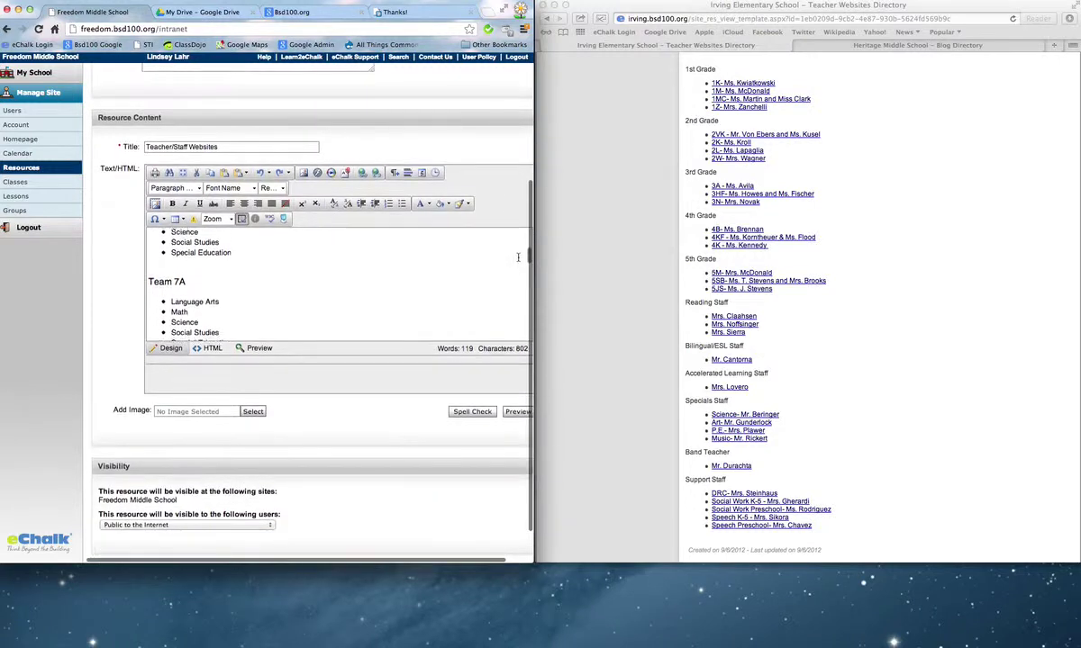
{"action": "scroll", "coordinate": [419, 260], "scroll_direction": "up", "scroll_amount": 3}
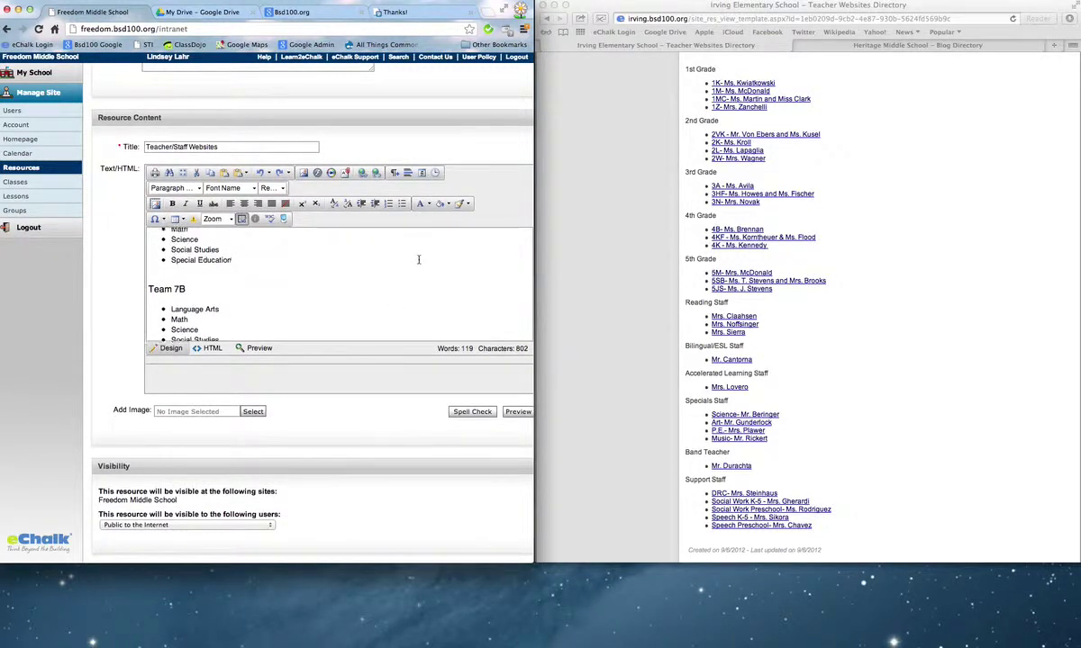
{"action": "scroll", "coordinate": [418, 259], "scroll_direction": "up", "scroll_amount": 5}
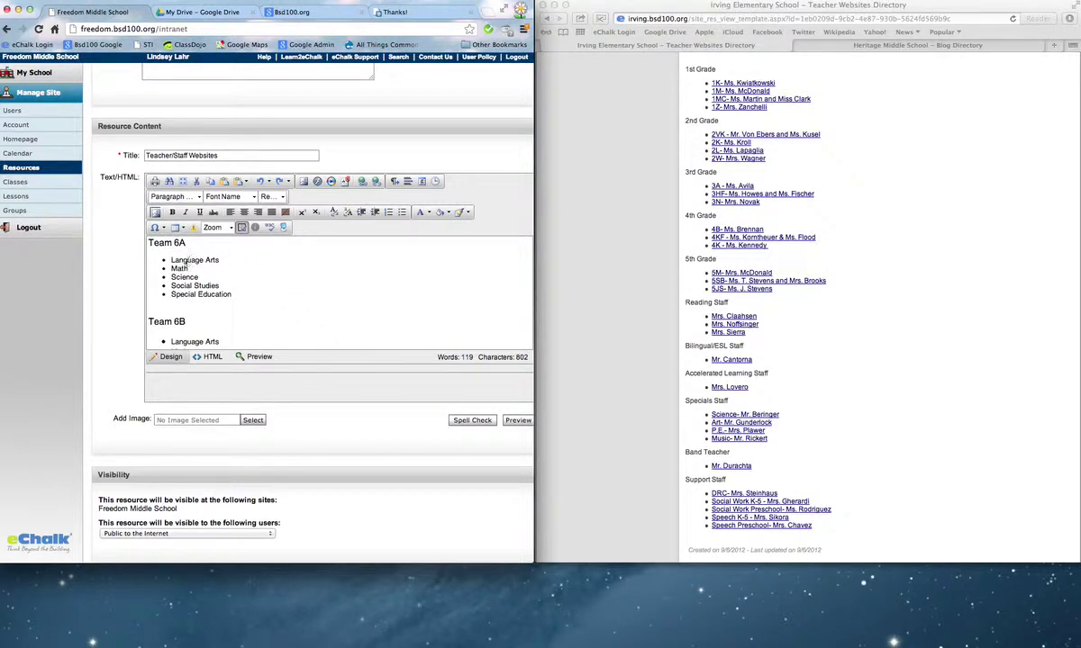
{"action": "scroll", "coordinate": [195, 286], "scroll_direction": "down", "scroll_amount": 10}
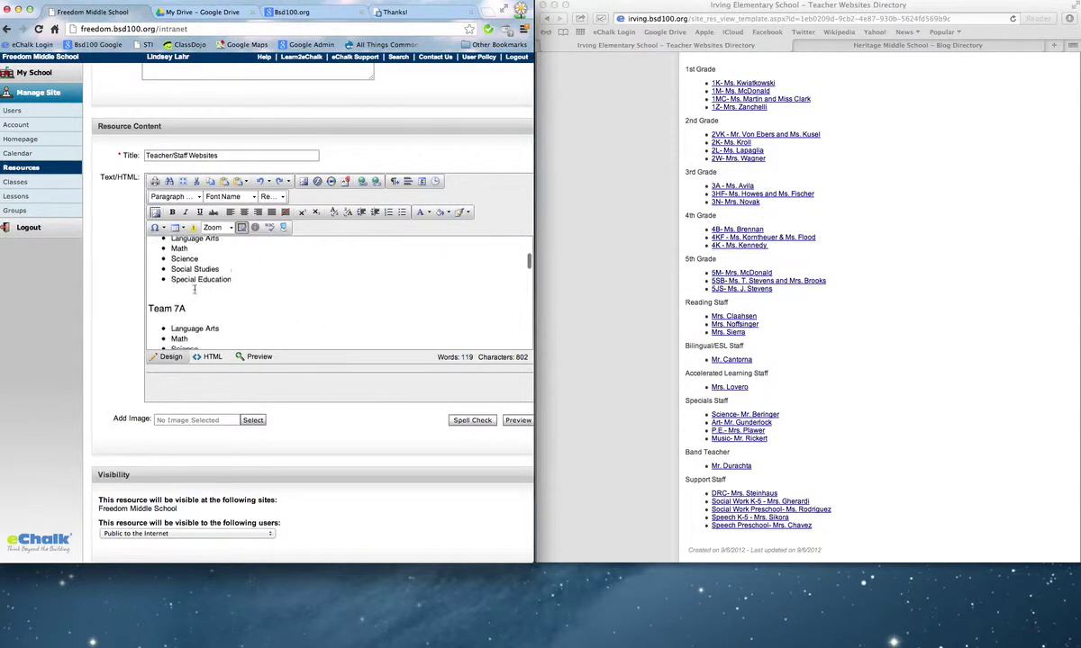
{"action": "scroll", "coordinate": [195, 289], "scroll_direction": "down", "scroll_amount": 3}
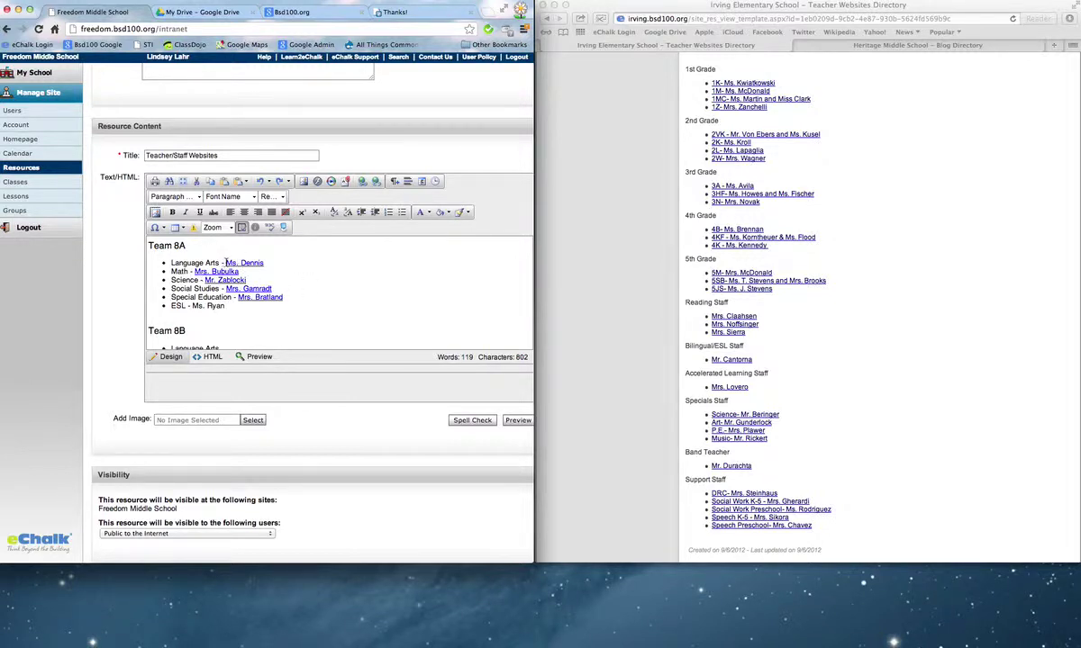
{"action": "left_click_drag", "start_coordinate": [226, 262], "coordinate": [267, 262]}
{"action": "left_click", "coordinate": [265, 263]}
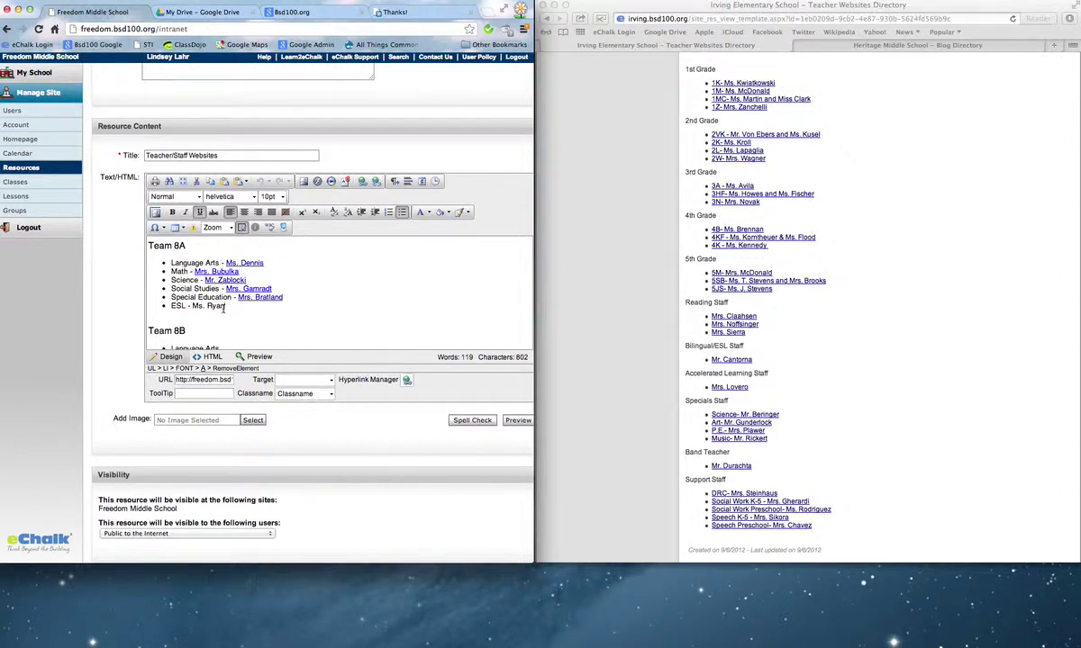
{"action": "left_click_drag", "start_coordinate": [224, 306], "coordinate": [193, 306]}
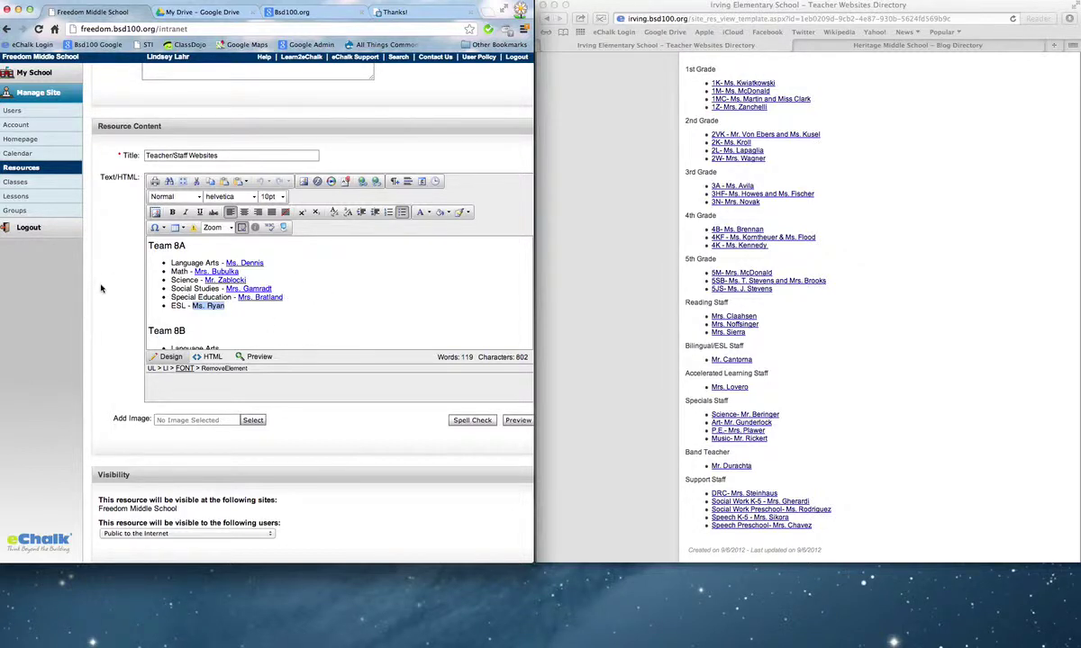
{"action": "scroll", "coordinate": [102, 288], "scroll_direction": "up", "scroll_amount": 3}
{"action": "scroll", "coordinate": [180, 180], "scroll_direction": "right", "scroll_amount": 1}
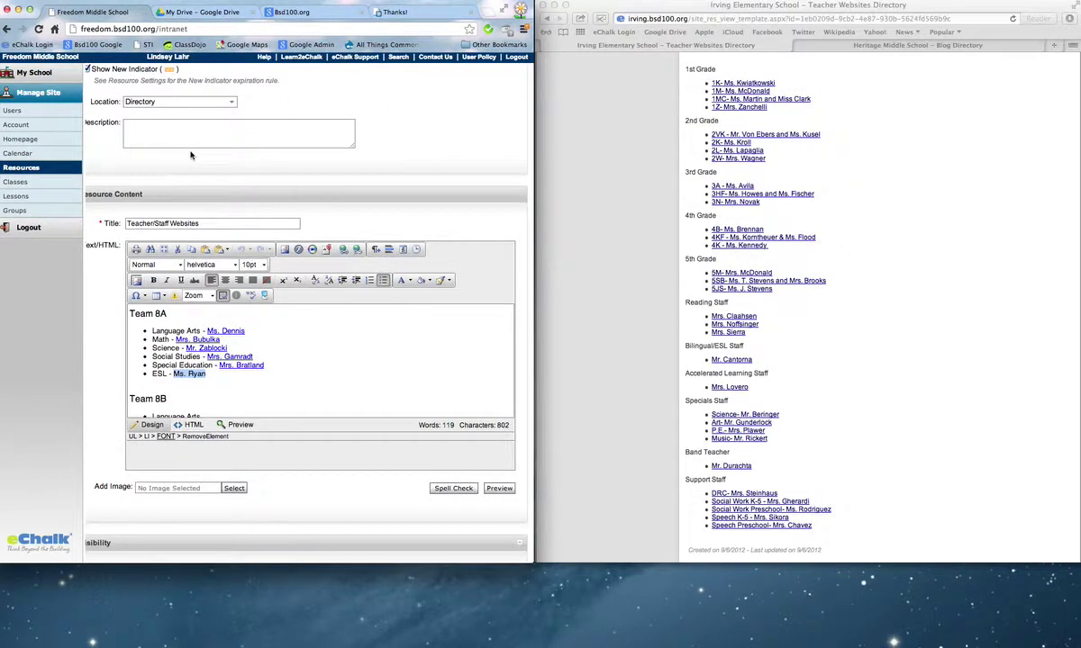
{"action": "scroll", "coordinate": [901, 459], "scroll_direction": "up", "scroll_amount": 10}
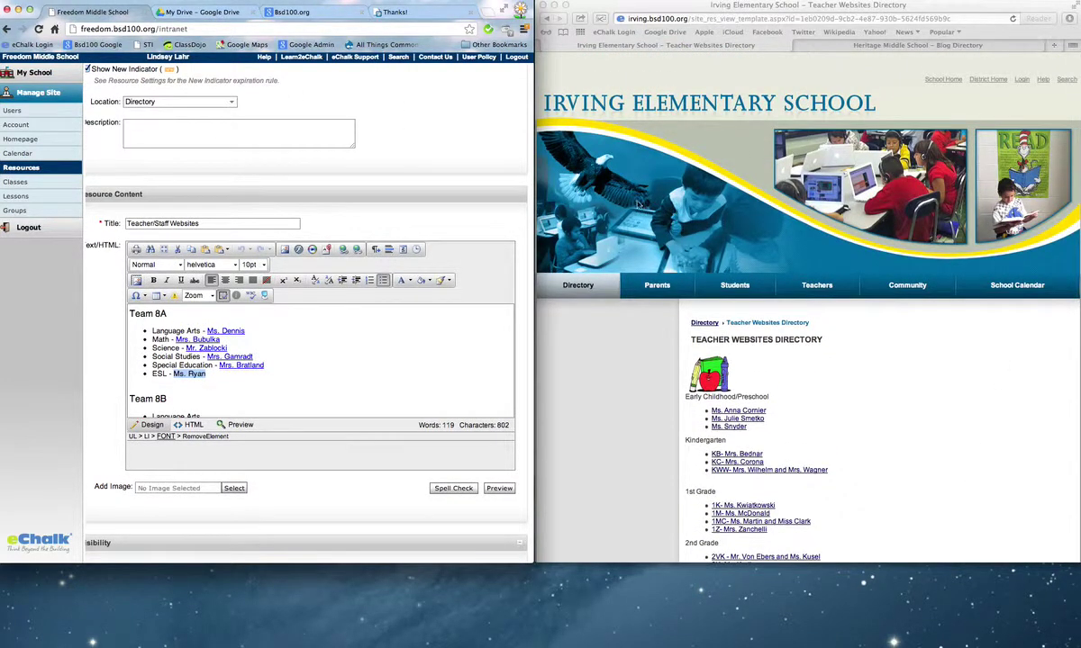
In Safari, go to bsd100.org and open the Freedom Middle School homepage.
{"action": "left_click", "coordinate": [890, 7]}
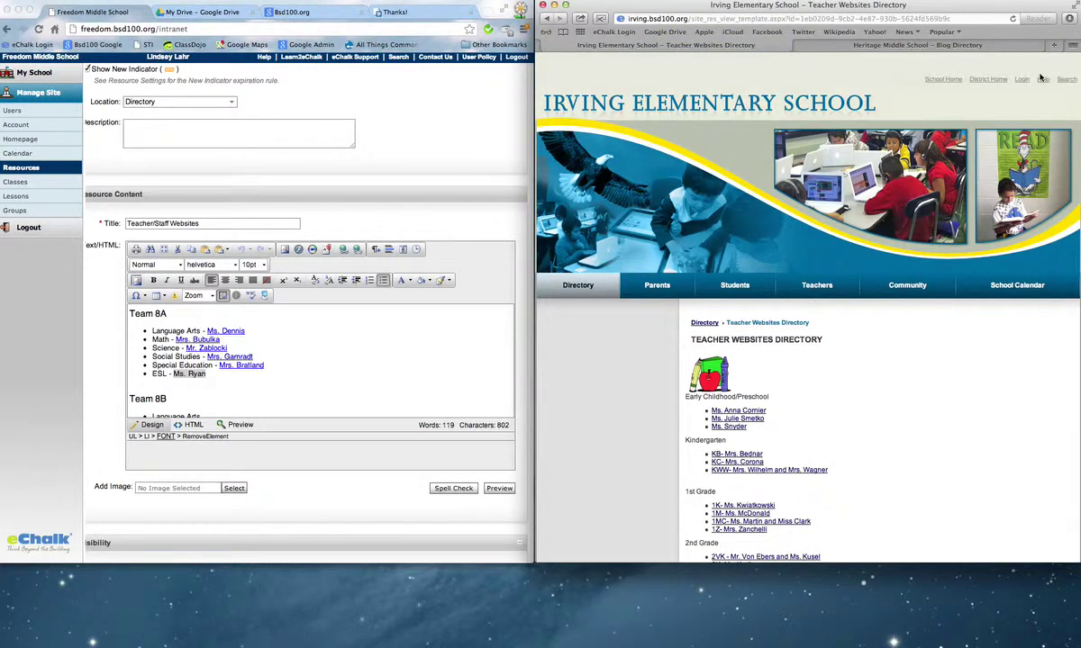
{"action": "left_click", "coordinate": [976, 79]}
{"action": "mouse_move", "coordinate": [559, 285]}
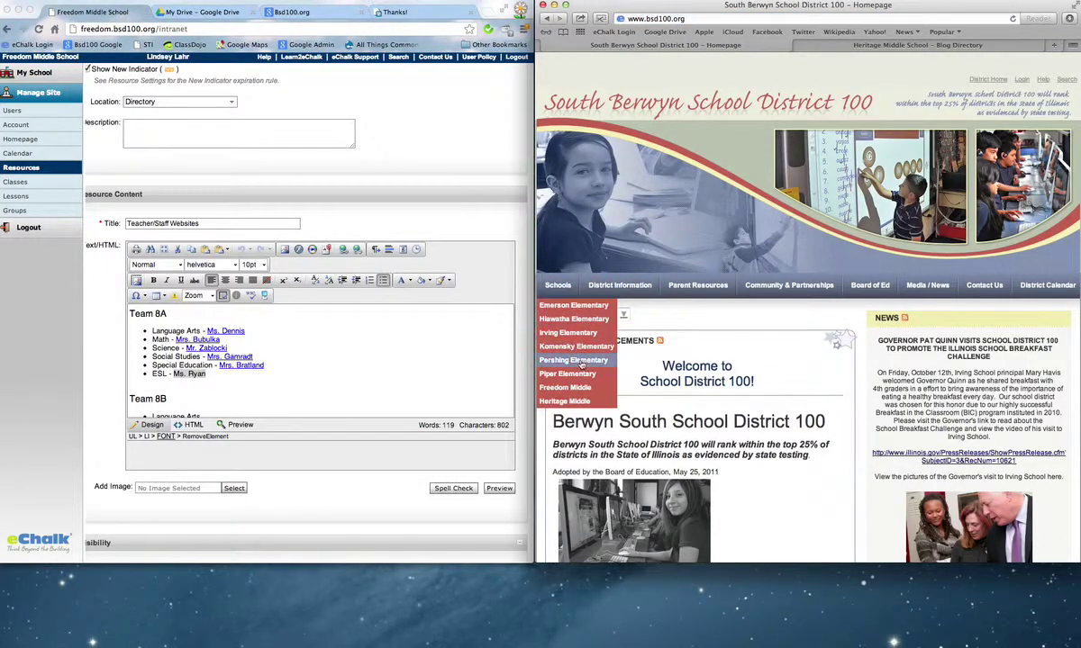
{"action": "left_click", "coordinate": [567, 388]}
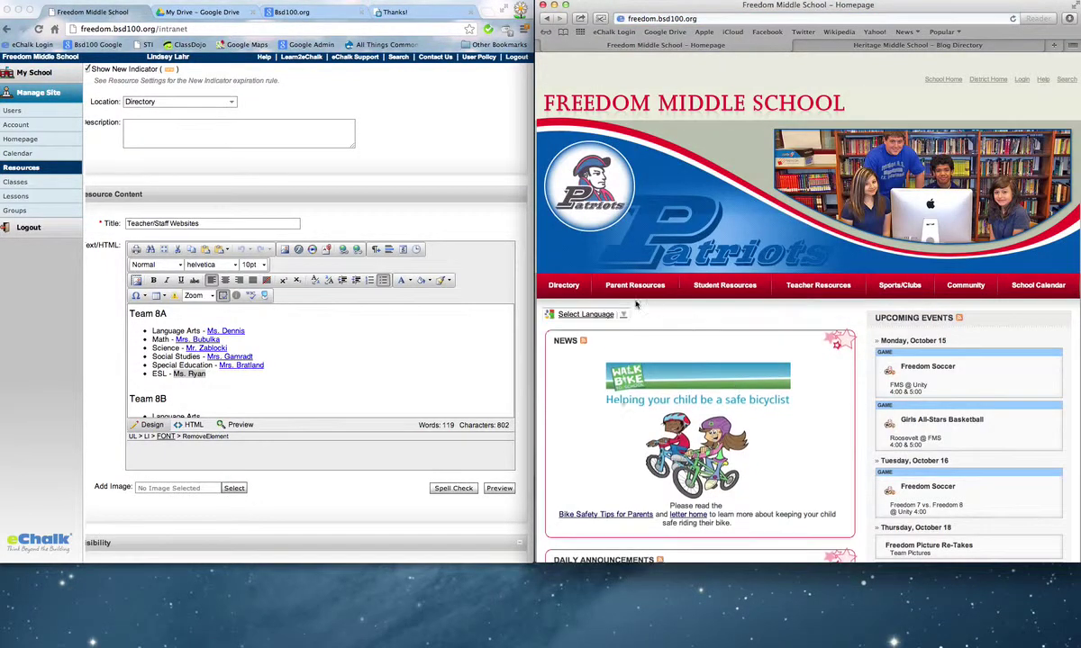
Open Directory > Faculty & Staff > Teachers and select the ESL teacher's profile.
{"action": "mouse_move", "coordinate": [557, 291]}
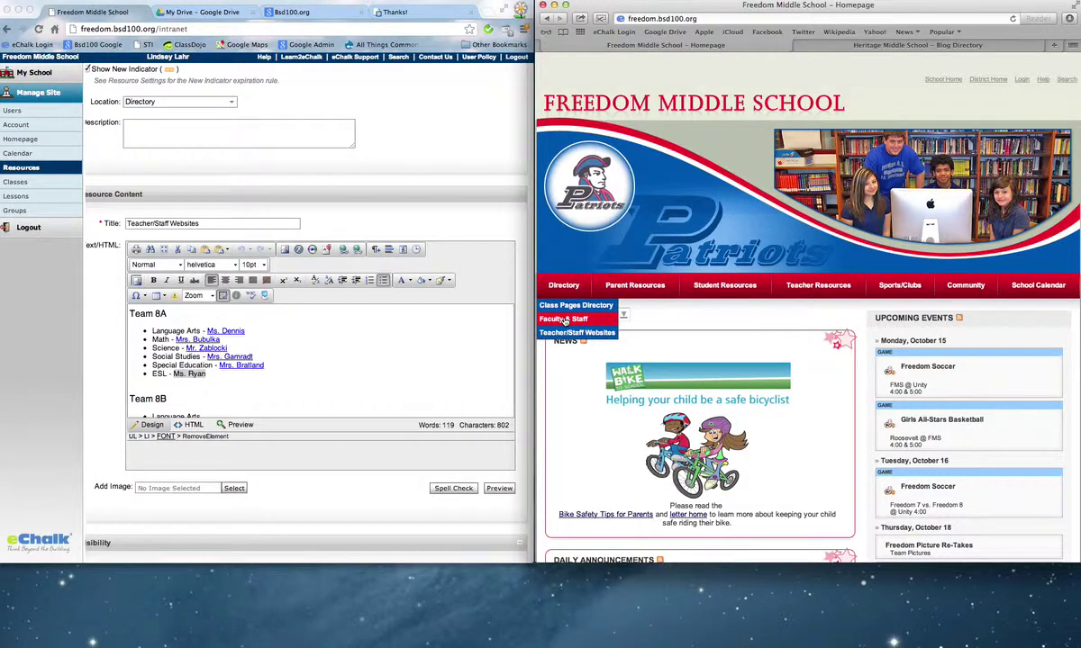
{"action": "left_click", "coordinate": [564, 319]}
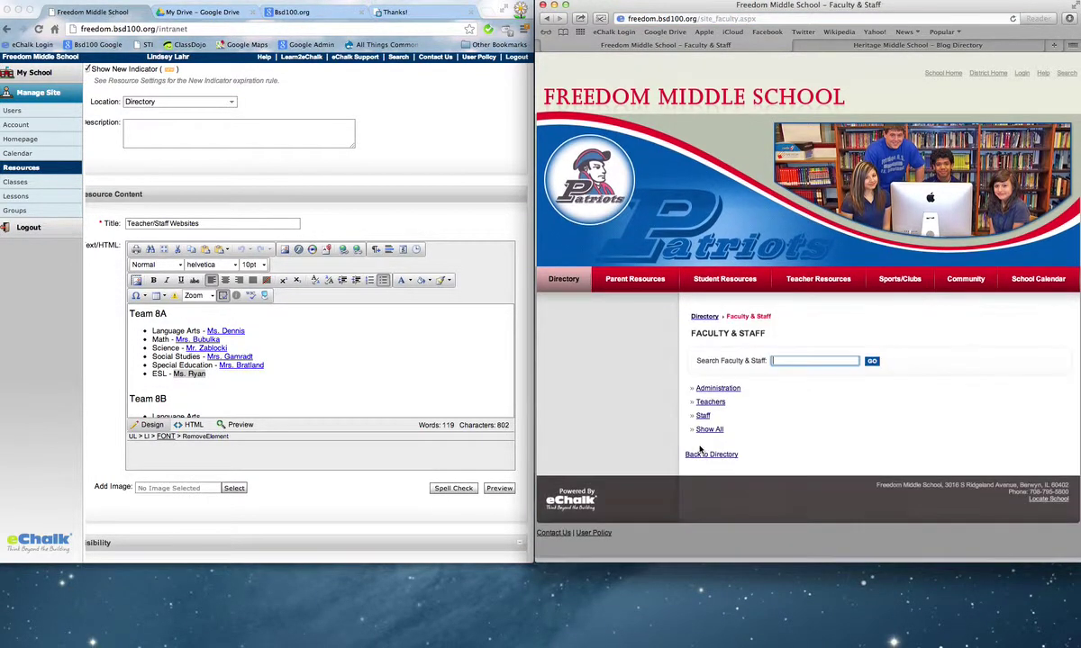
{"action": "left_click", "coordinate": [711, 408]}
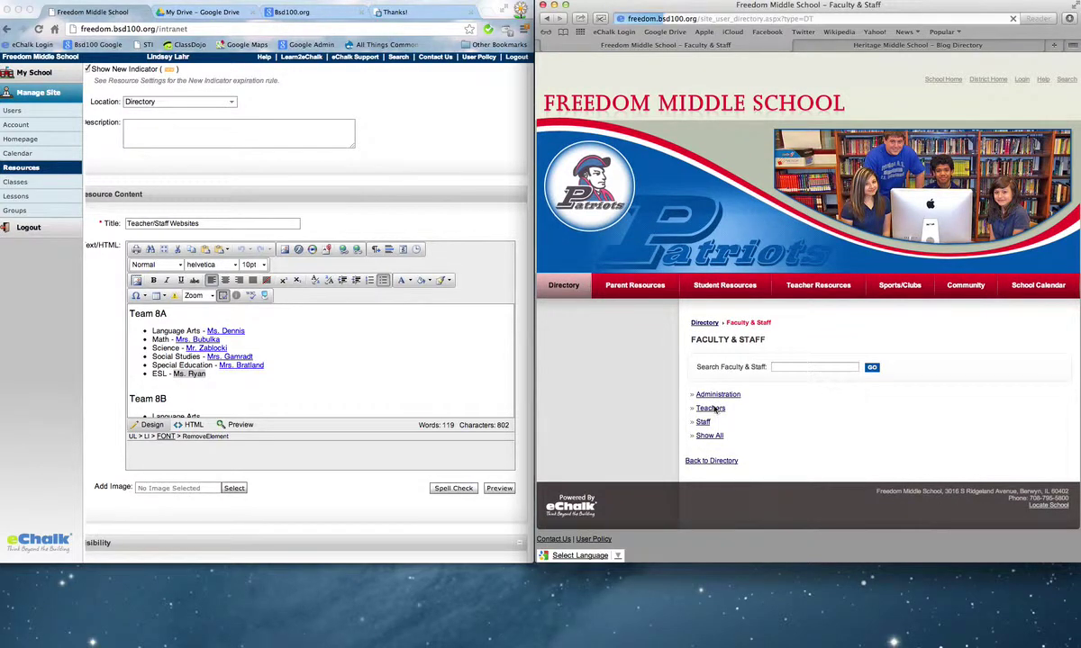
{"action": "scroll", "coordinate": [798, 260], "scroll_direction": "down", "scroll_amount": 2}
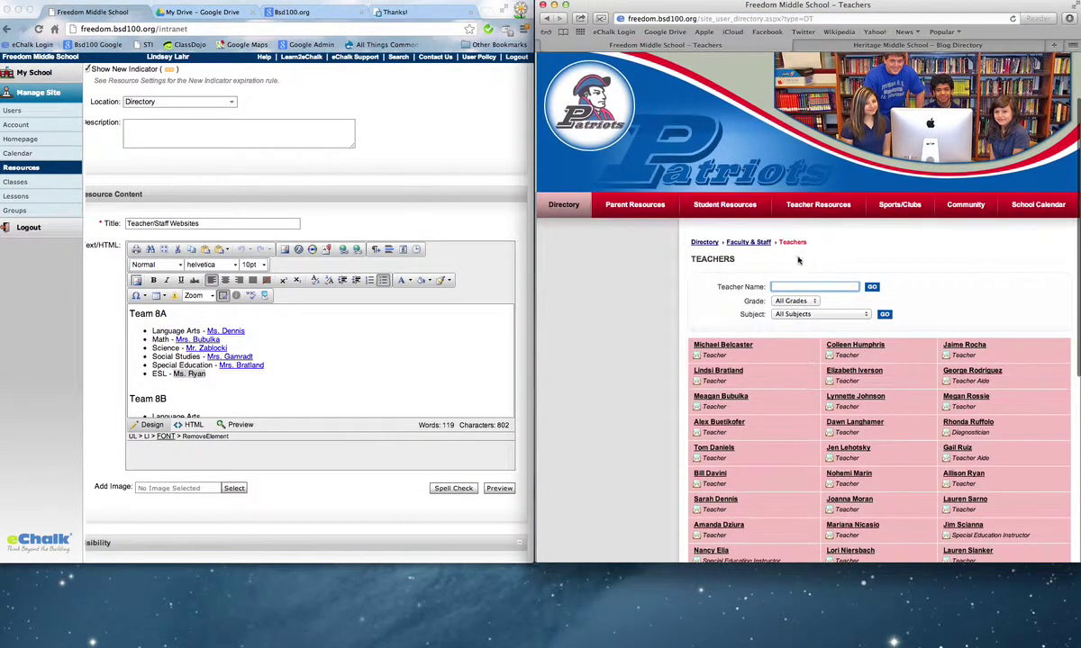
{"action": "scroll", "coordinate": [323, 334], "scroll_direction": "down", "scroll_amount": 3}
{"action": "scroll", "coordinate": [322, 335], "scroll_direction": "up", "scroll_amount": 3}
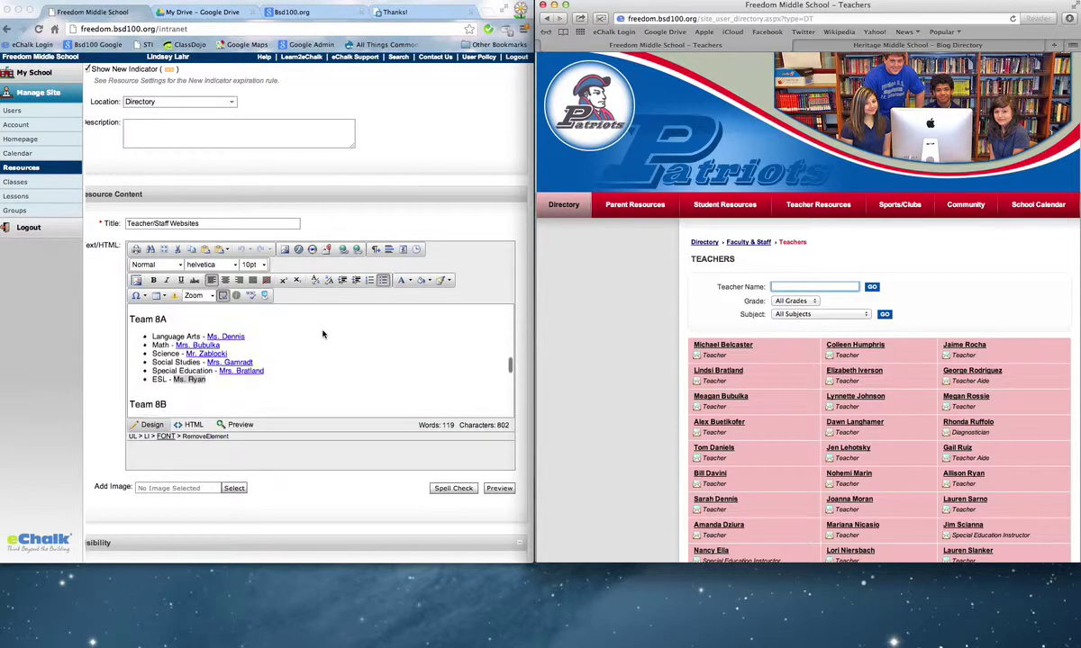
{"action": "scroll", "coordinate": [604, 403], "scroll_direction": "down", "scroll_amount": 5}
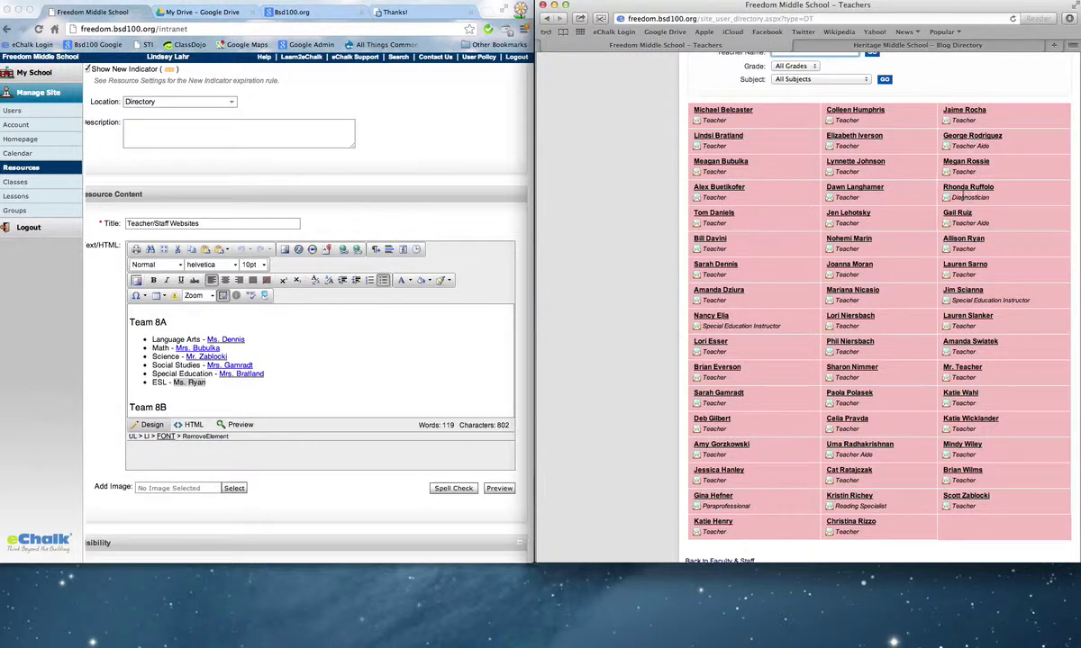
{"action": "left_click", "coordinate": [967, 240]}
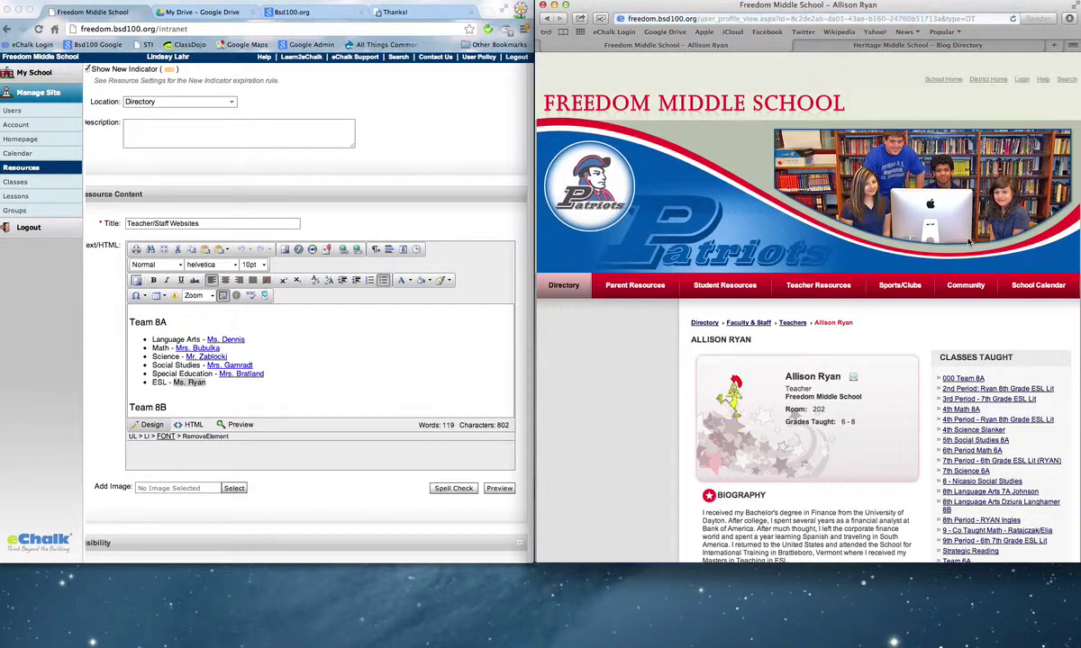
Copy the ESL profile URL, then select the ESL name in eChalk's editor for linking.
{"action": "scroll", "coordinate": [957, 320], "scroll_direction": "down", "scroll_amount": 2}
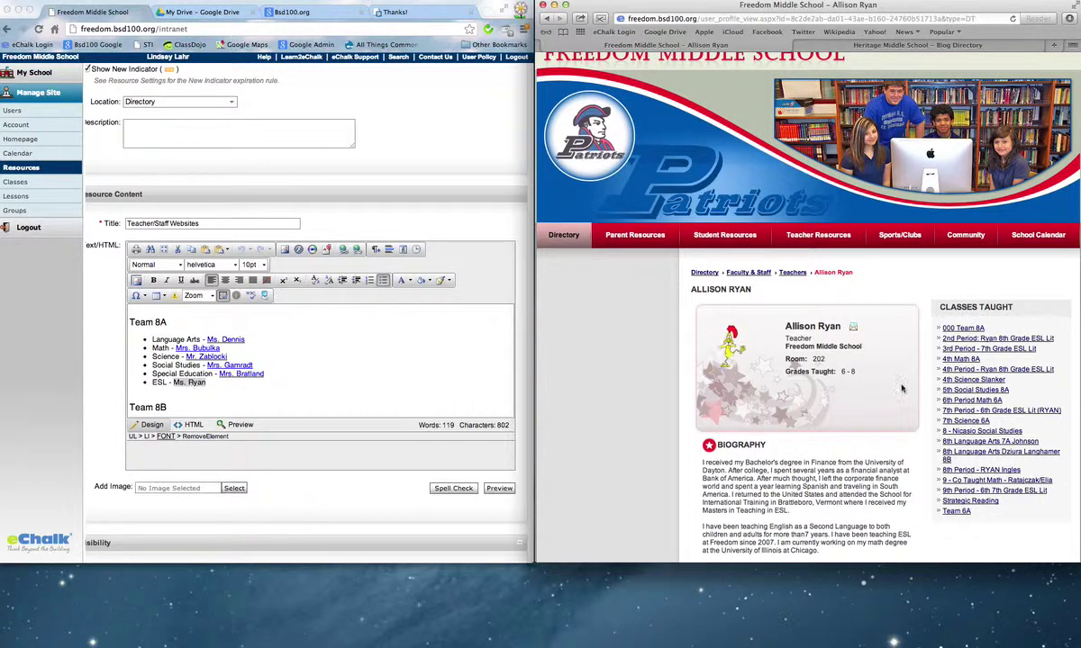
{"action": "left_click", "coordinate": [664, 18]}
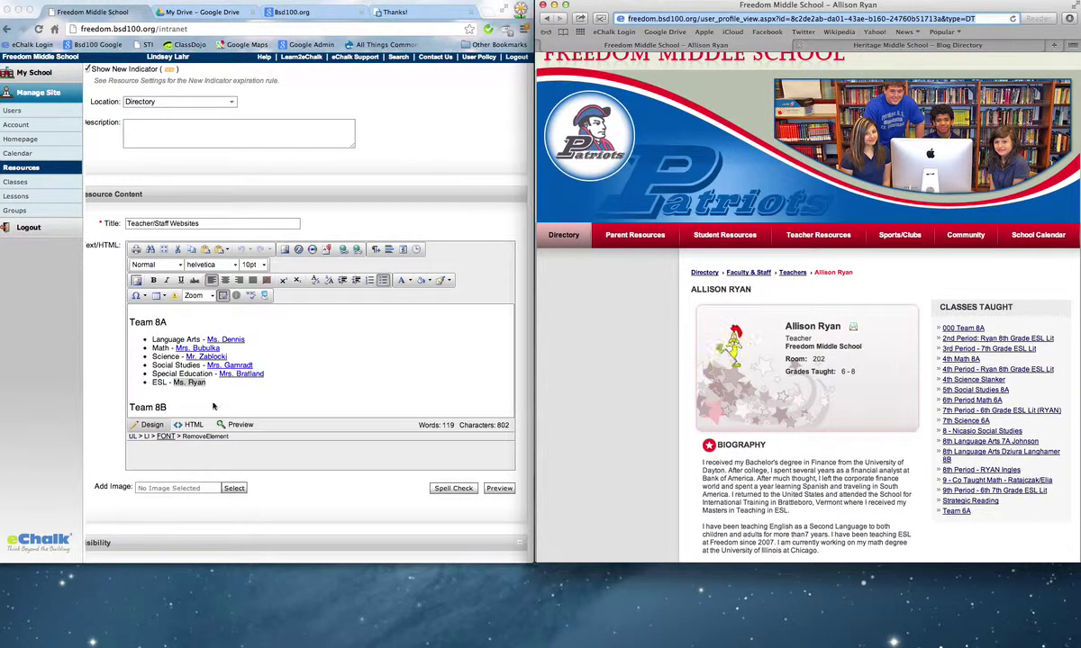
{"action": "left_click_drag", "start_coordinate": [207, 382], "coordinate": [171, 382]}
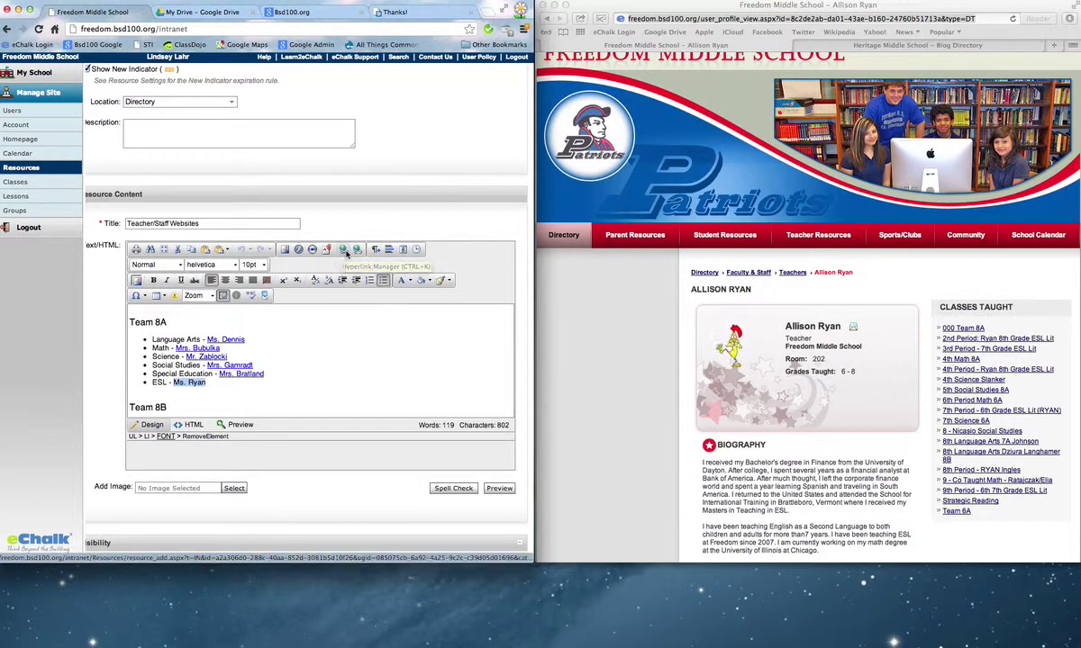
{"action": "left_click", "coordinate": [358, 252]}
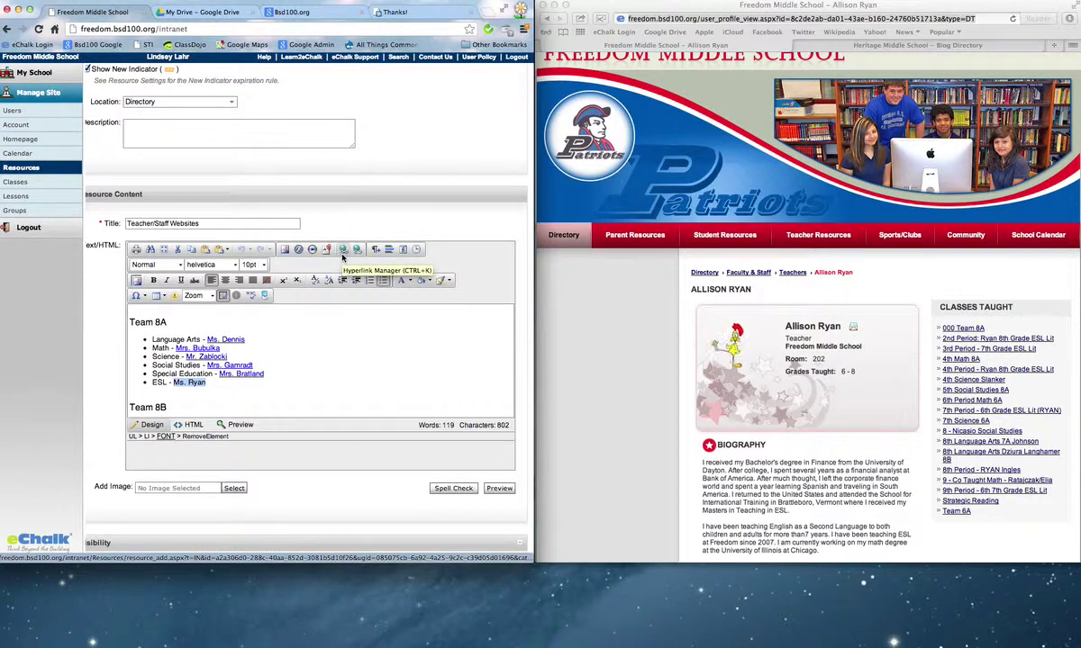
{"action": "left_click", "coordinate": [342, 254]}
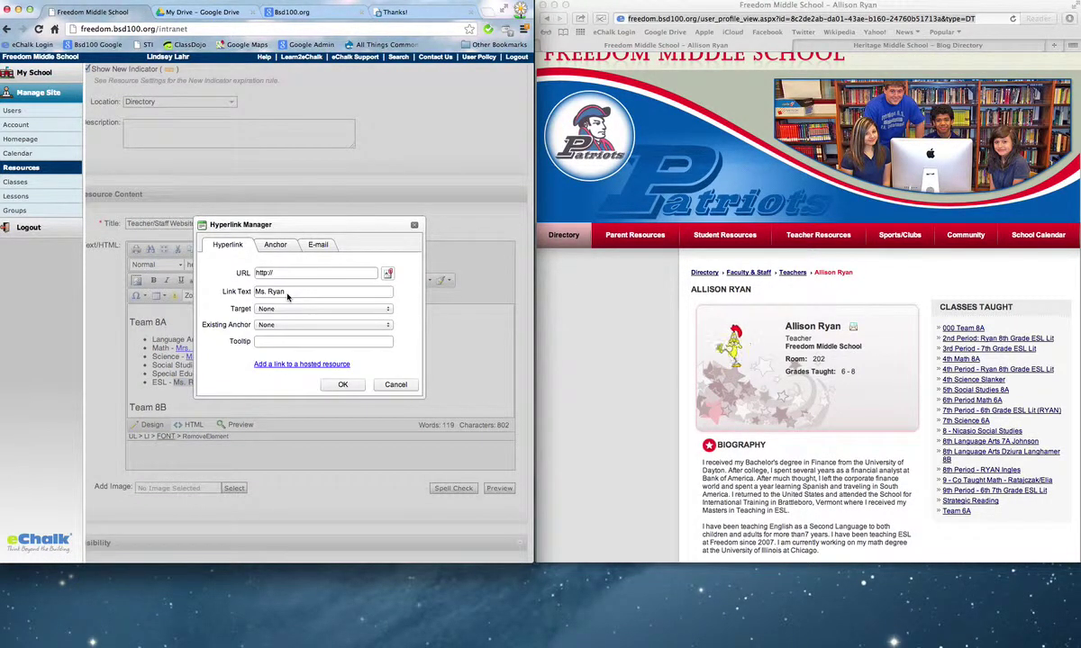
{"action": "left_click_drag", "start_coordinate": [275, 273], "coordinate": [242, 272]}
{"action": "key", "text": "BackSpace"}
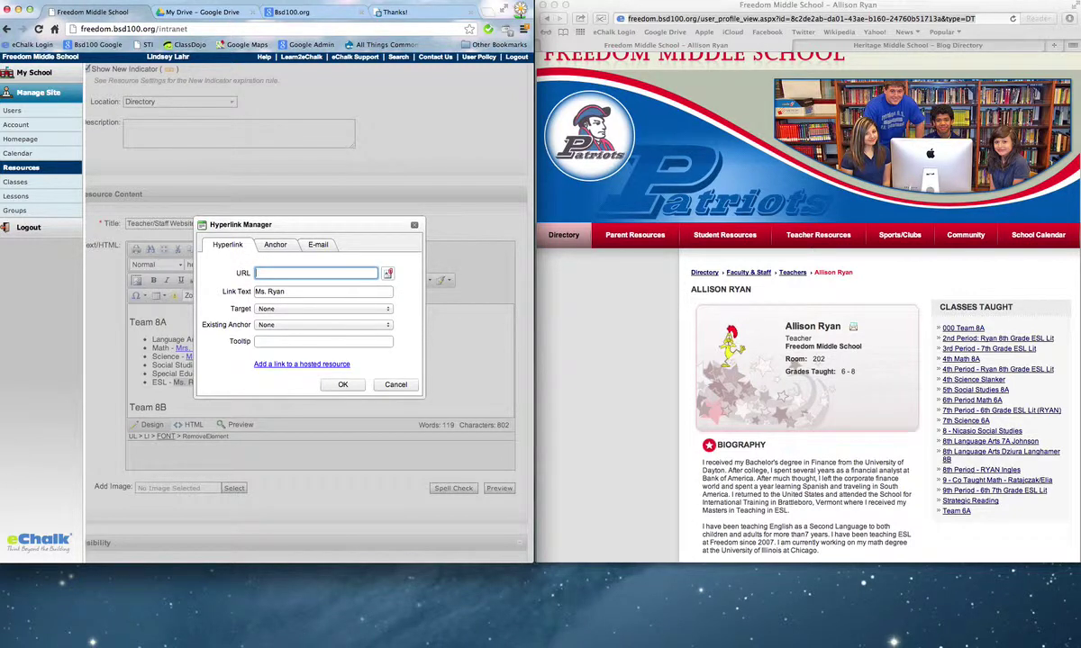
{"action": "key", "text": "super+v"}
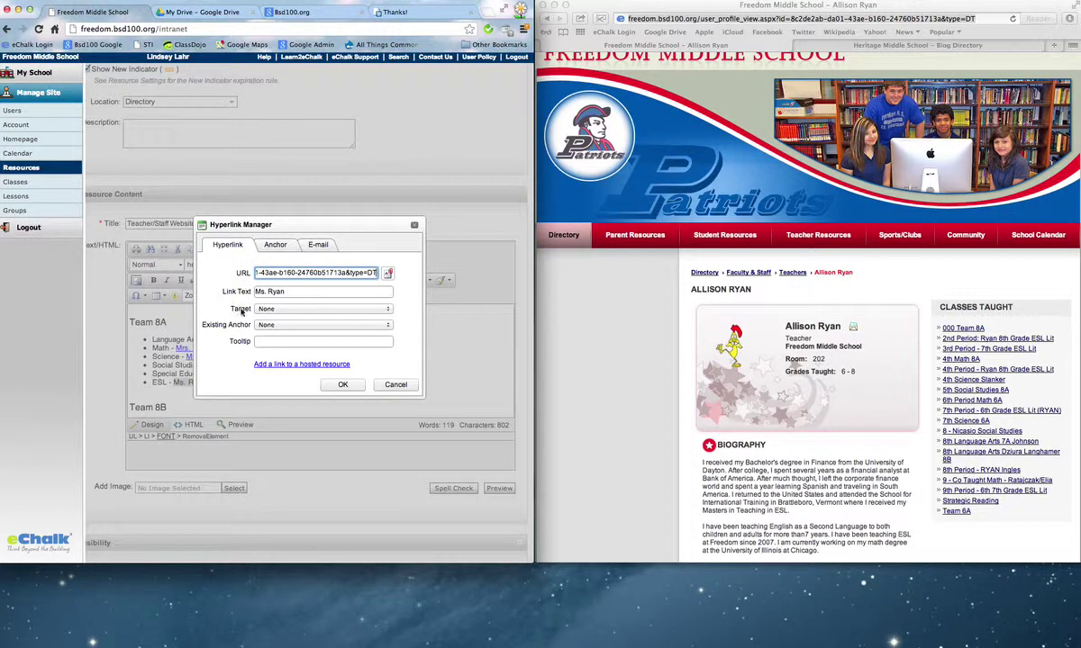
{"action": "left_click", "coordinate": [342, 384]}
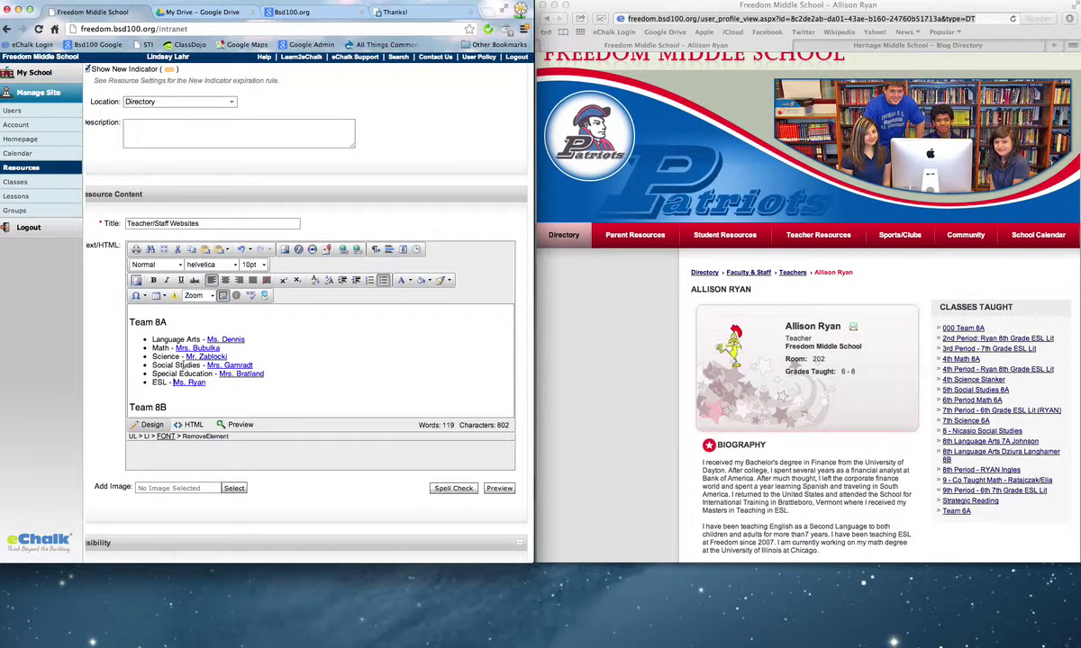
Scroll to Team 8B and type the teacher's name after Language Arts, deleting a mistyped name.
{"action": "scroll", "coordinate": [226, 389], "scroll_direction": "down", "scroll_amount": 1}
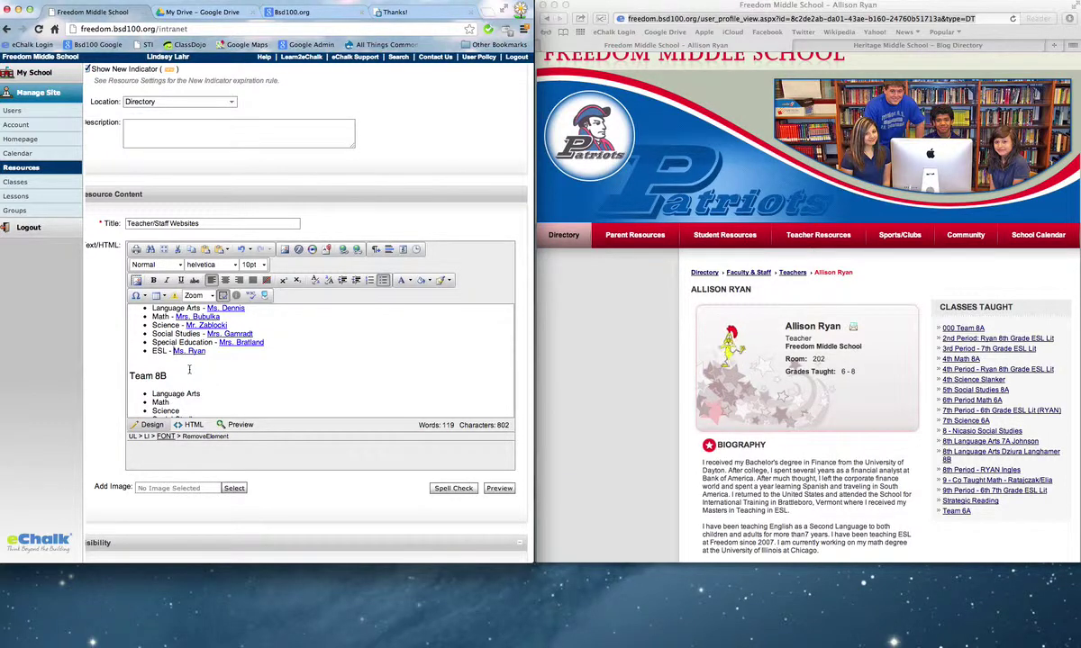
{"action": "scroll", "coordinate": [825, 496], "scroll_direction": "down", "scroll_amount": 3}
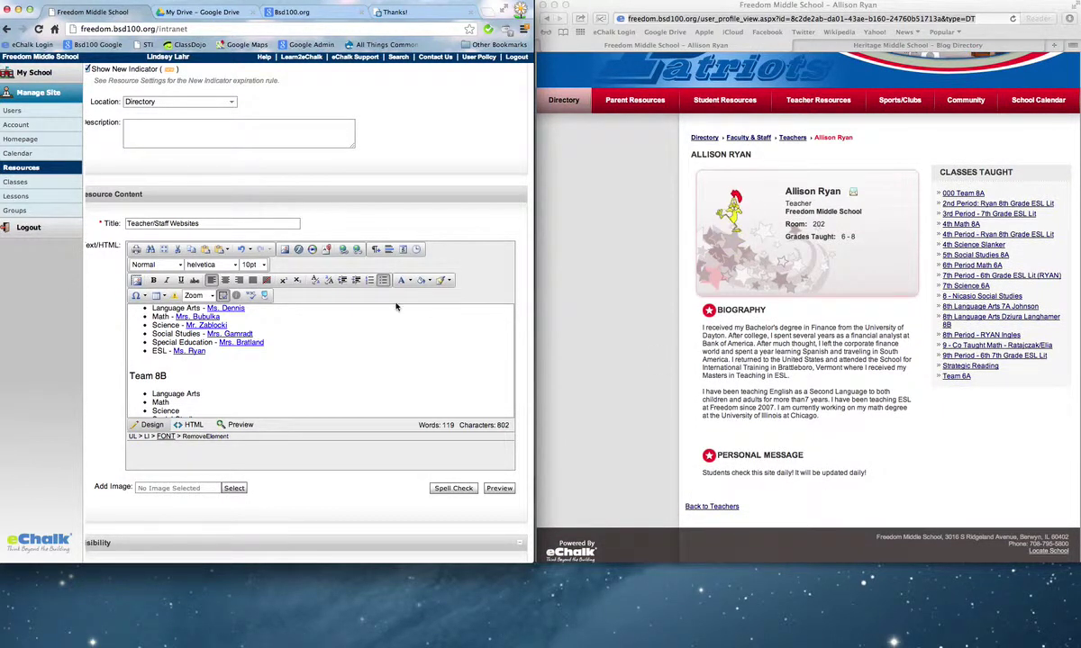
{"action": "scroll", "coordinate": [206, 329], "scroll_direction": "down", "scroll_amount": 3}
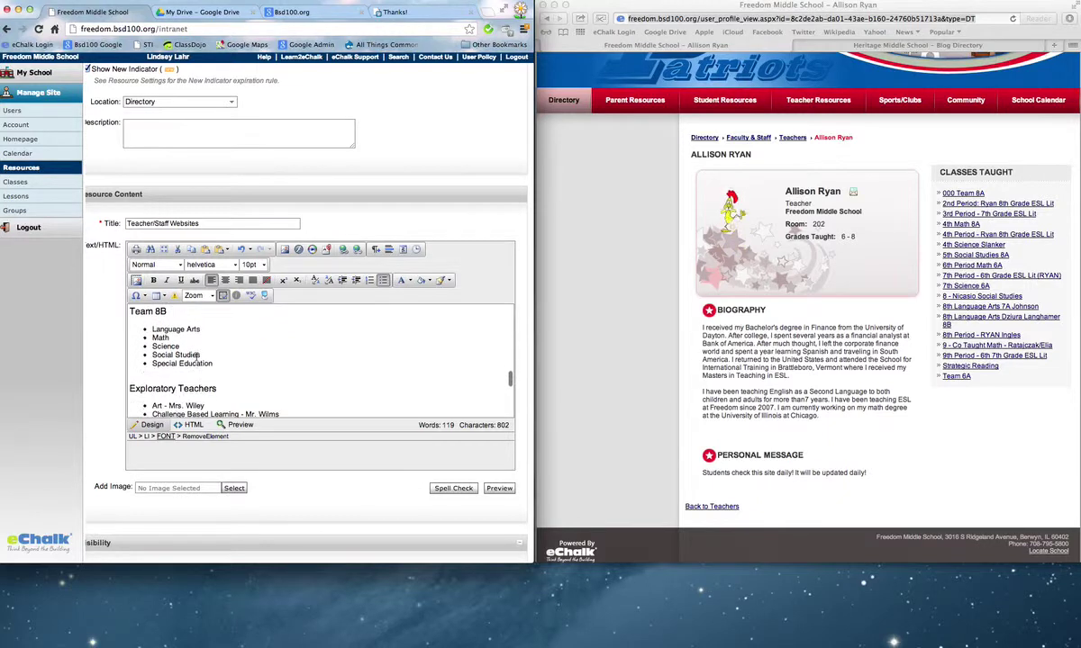
{"action": "left_click", "coordinate": [209, 330]}
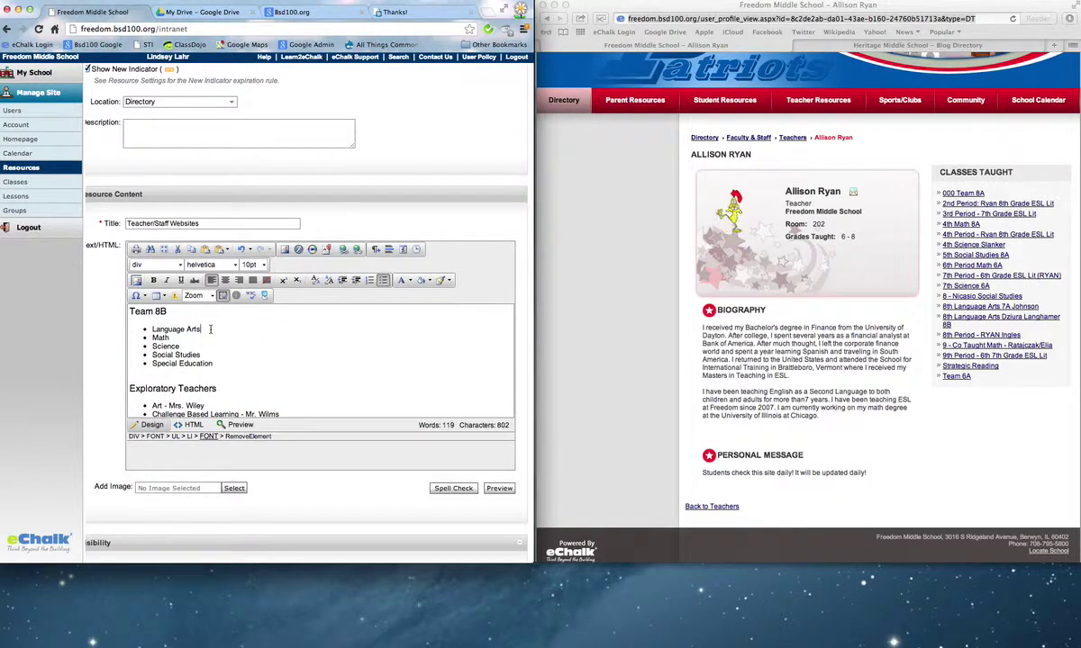
{"action": "type", "text": "- Mrs. "}
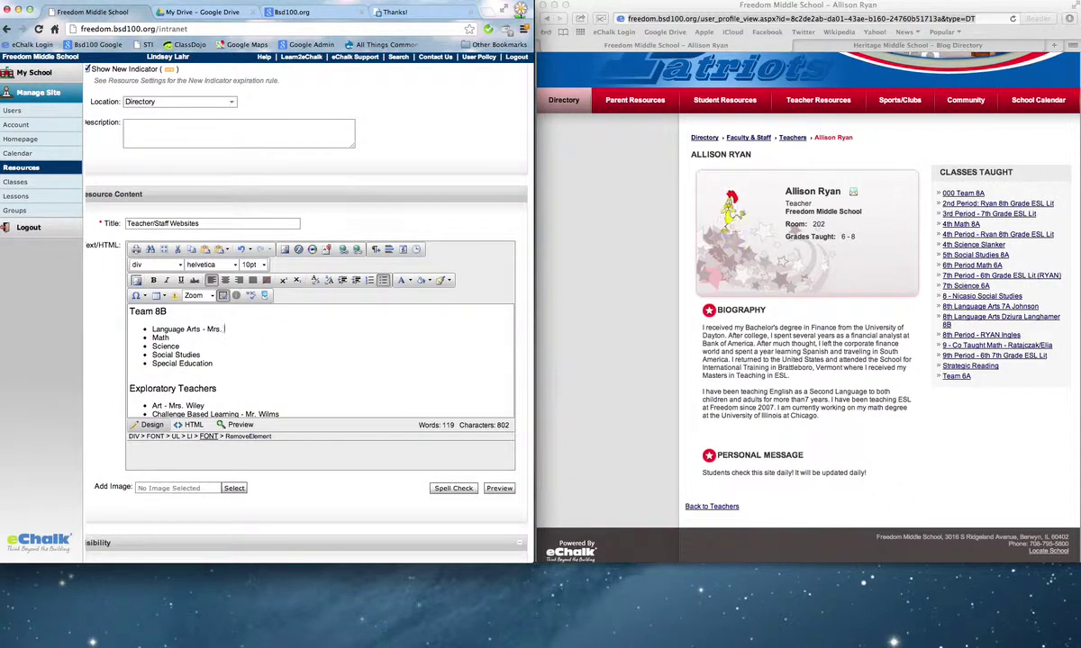
{"action": "type", "text": "Johnson"}
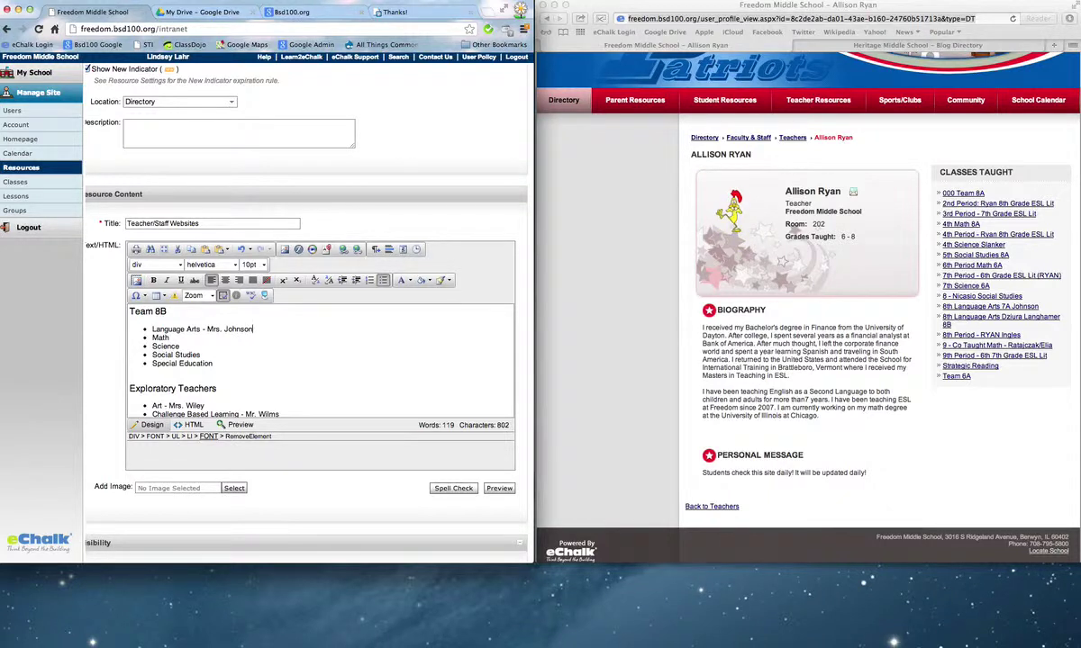
{"action": "key", "text": "BackSpace"}
{"action": "key", "text": "BackSpace"}
{"action": "key", "text": "BackSpace"}
{"action": "key", "text": "BackSpace"}
{"action": "key", "text": "BackSpace"}
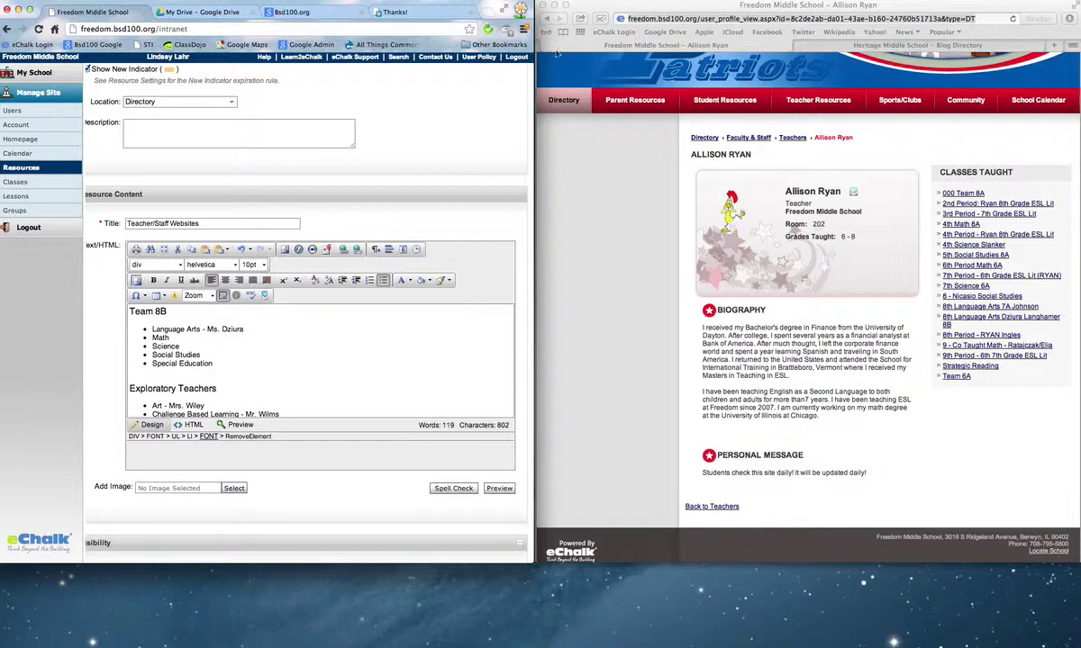
Find the Team 8B Language Arts teacher in the school's Teachers directory and copy her profile URL.
{"action": "left_click", "coordinate": [546, 19]}
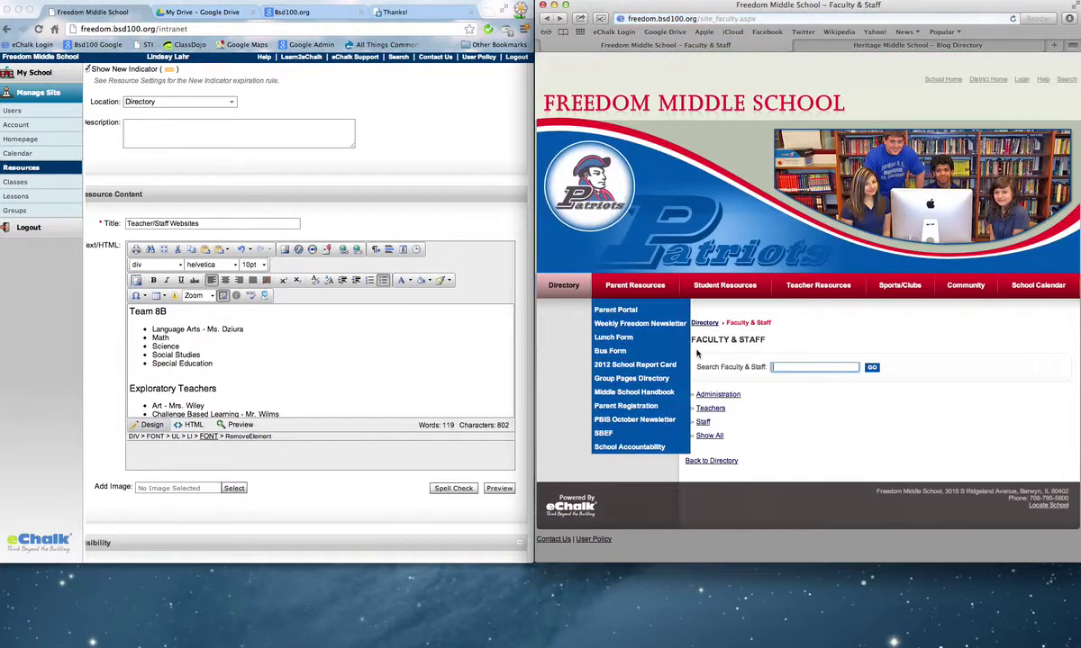
{"action": "left_click", "coordinate": [715, 409]}
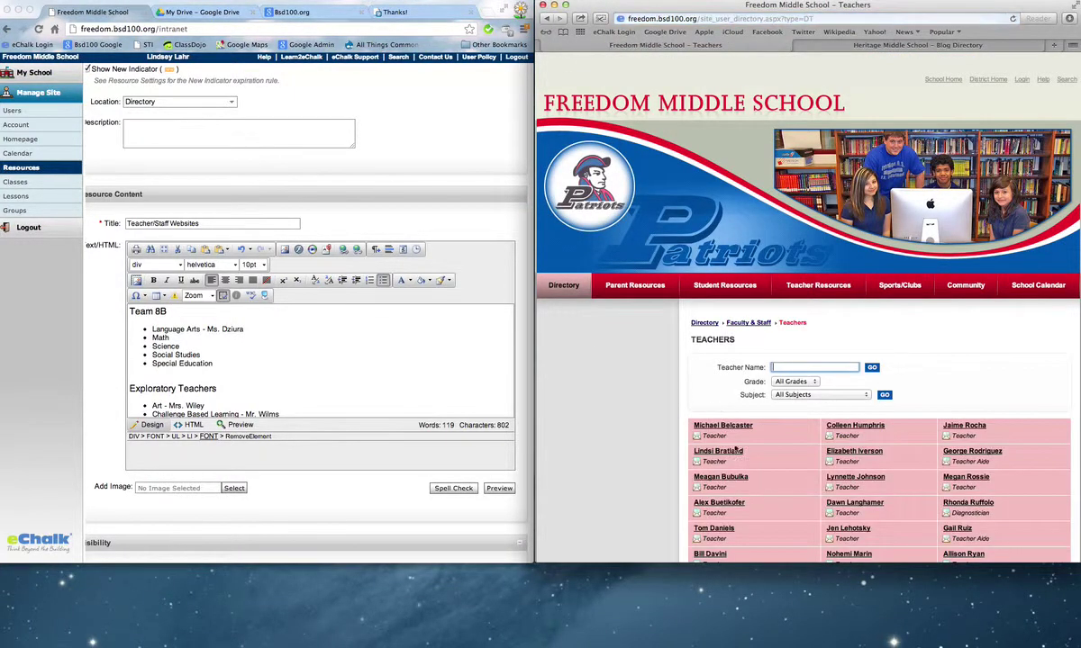
{"action": "scroll", "coordinate": [717, 410], "scroll_direction": "down", "scroll_amount": 2}
{"action": "scroll", "coordinate": [853, 483], "scroll_direction": "down", "scroll_amount": 4}
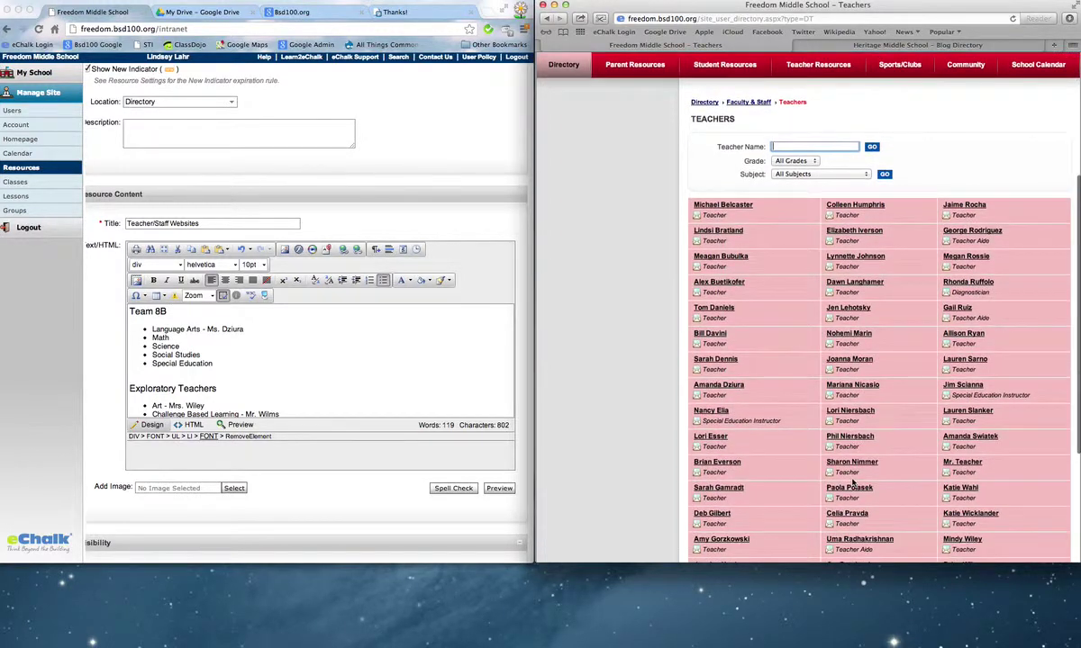
{"action": "left_click", "coordinate": [729, 388]}
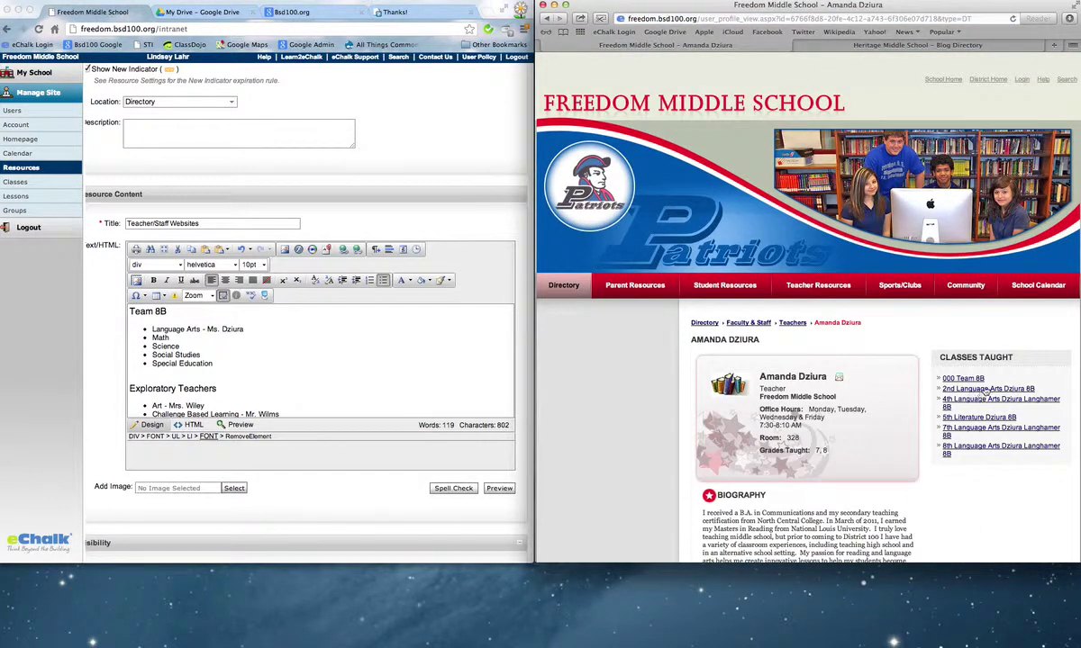
{"action": "left_click", "coordinate": [955, 18]}
{"action": "key", "text": "super+c"}
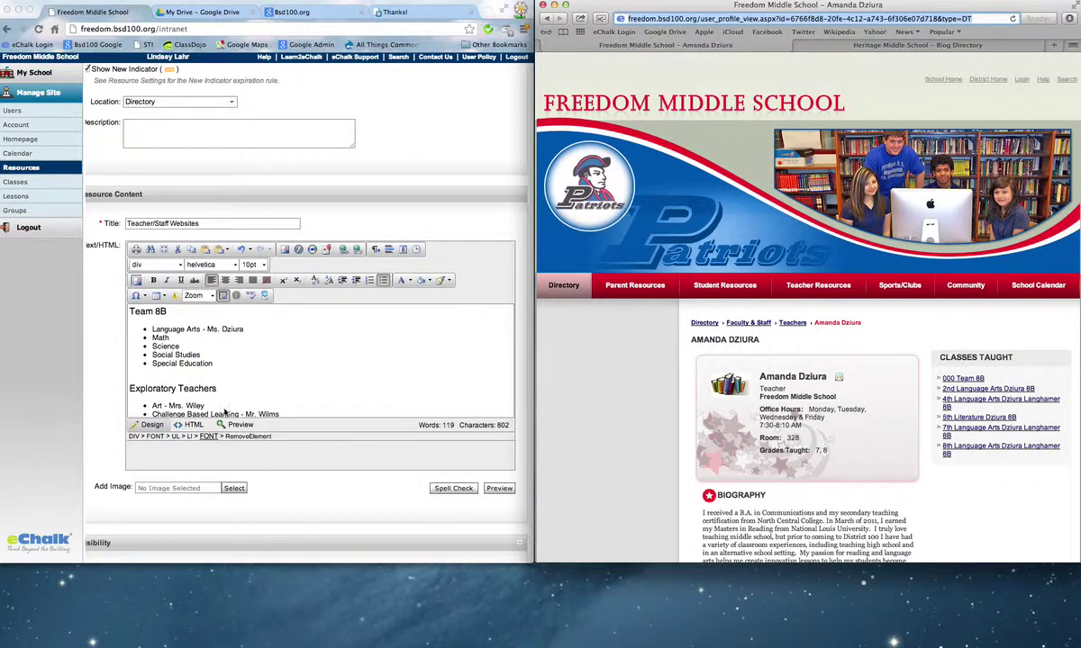
Link the teacher's name under Team 8B to the copied profile URL with Hyperlink Manager.
{"action": "left_click_drag", "start_coordinate": [243, 330], "coordinate": [207, 330]}
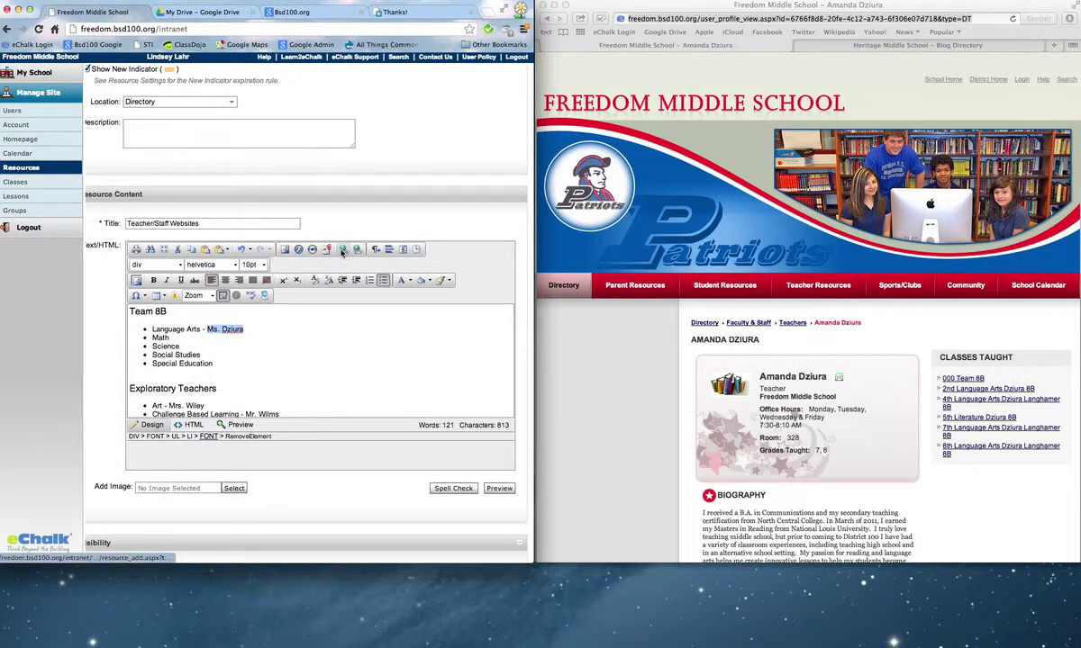
{"action": "left_click", "coordinate": [316, 280]}
{"action": "key", "text": "super+v"}
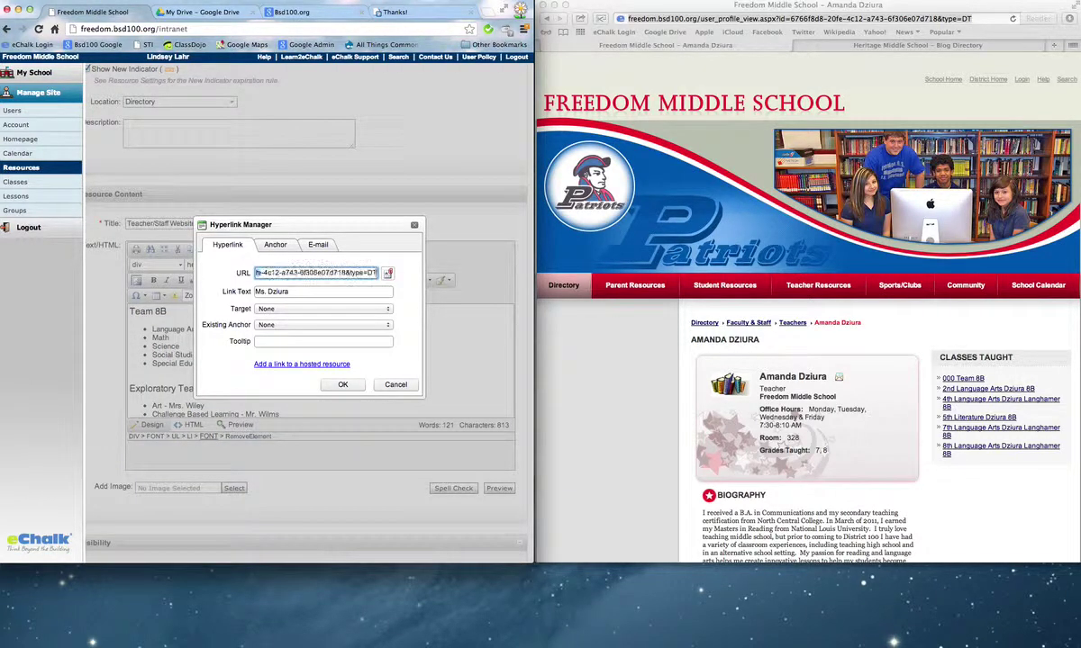
{"action": "left_click", "coordinate": [341, 385]}
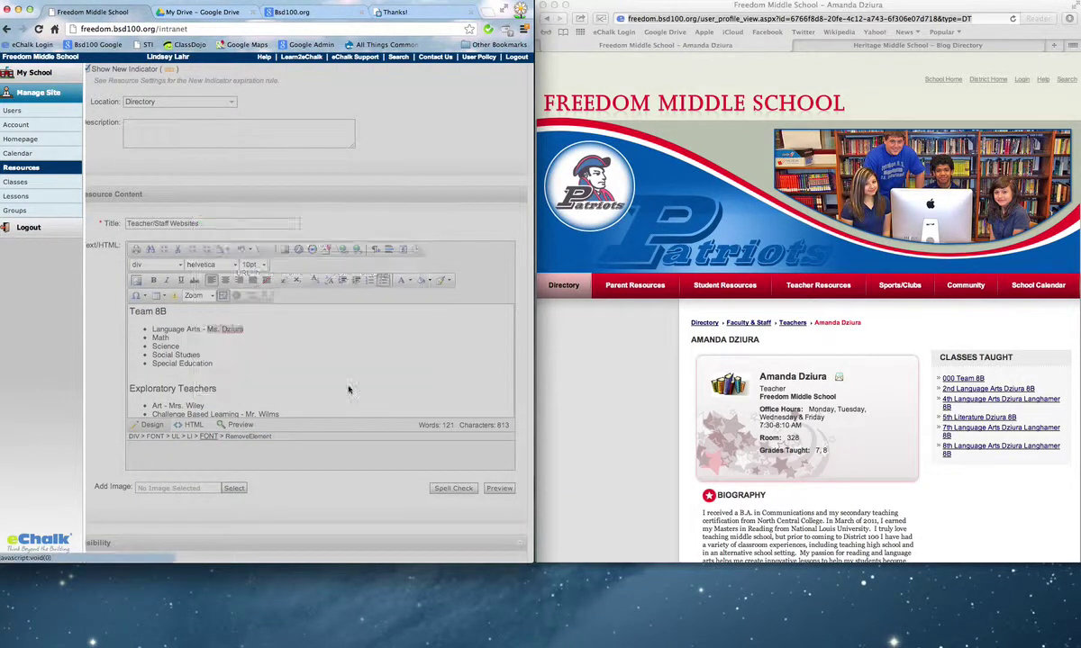
Scroll to the bottom of the resource form and save the Teacher/Staff Websites page.
{"action": "scroll", "coordinate": [351, 363], "scroll_direction": "down", "scroll_amount": 5}
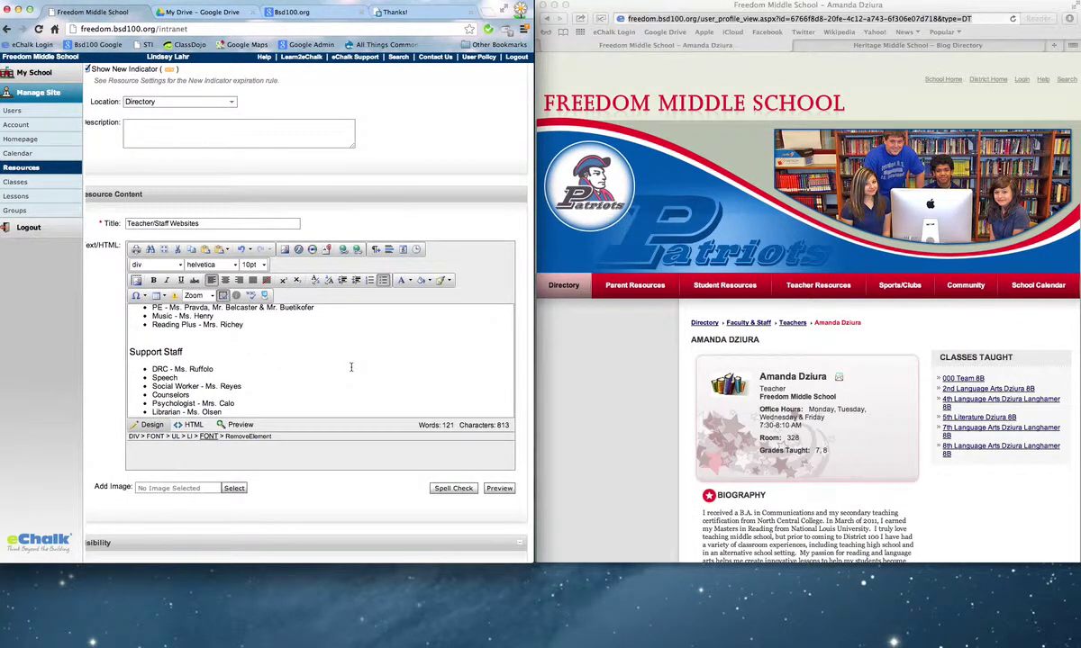
{"action": "scroll", "coordinate": [351, 366], "scroll_direction": "down", "scroll_amount": 1}
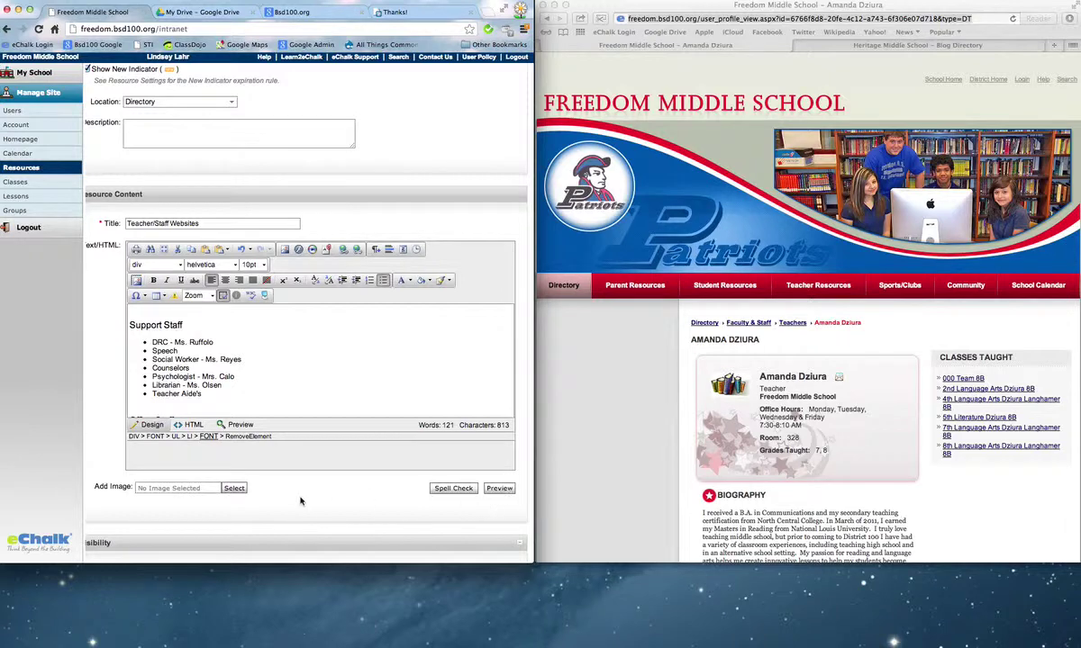
{"action": "scroll", "coordinate": [283, 470], "scroll_direction": "down", "scroll_amount": 3}
{"action": "scroll", "coordinate": [90, 547], "scroll_direction": "left", "scroll_amount": 2}
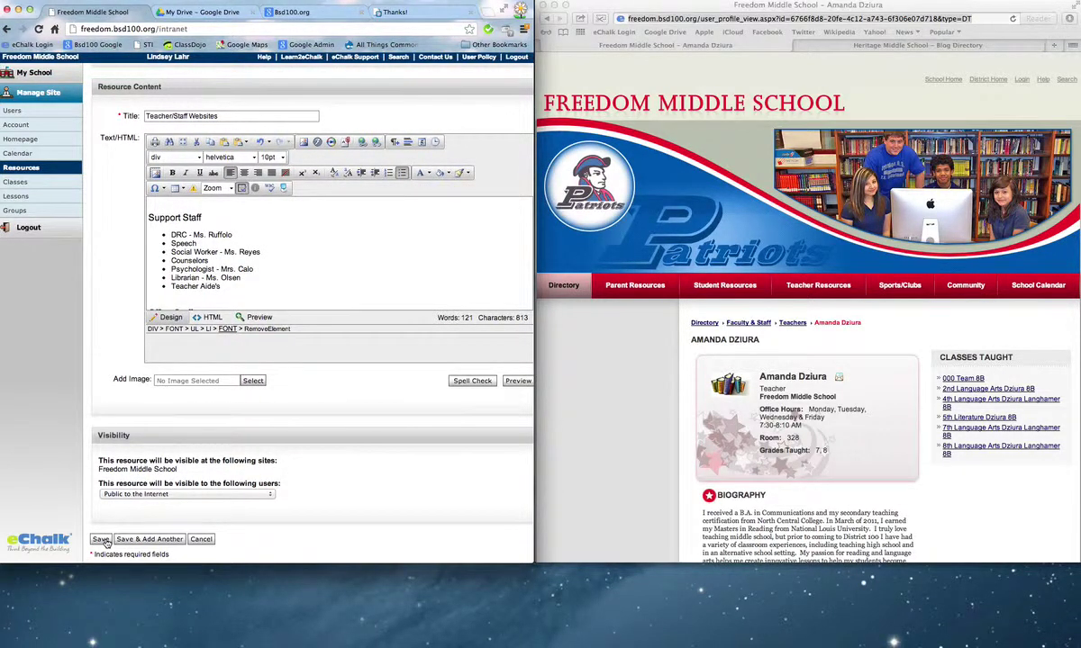
{"action": "left_click", "coordinate": [101, 539]}
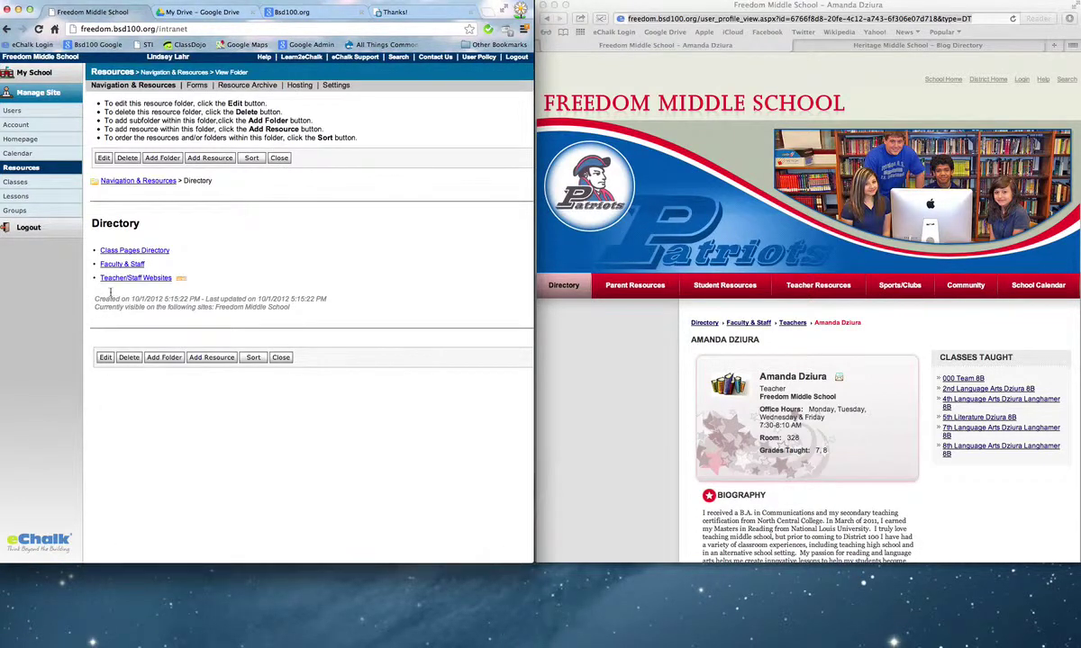
Open the saved Teacher/Staff Websites page and scroll through its team and Support Staff lists.
{"action": "left_click", "coordinate": [137, 278]}
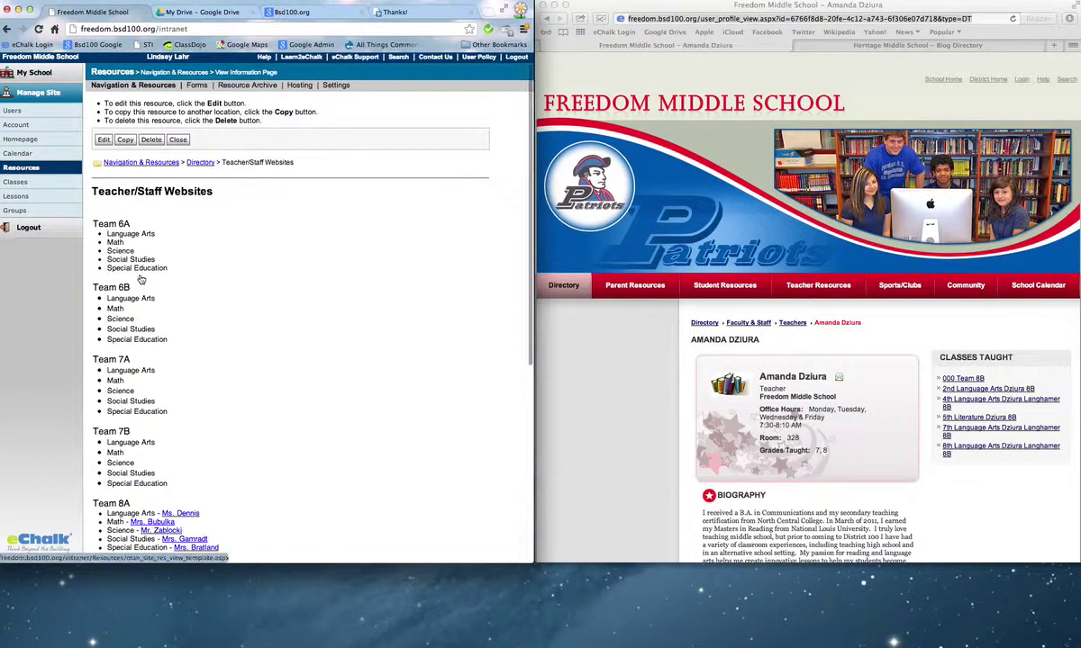
{"action": "scroll", "coordinate": [167, 289], "scroll_direction": "down", "scroll_amount": 5}
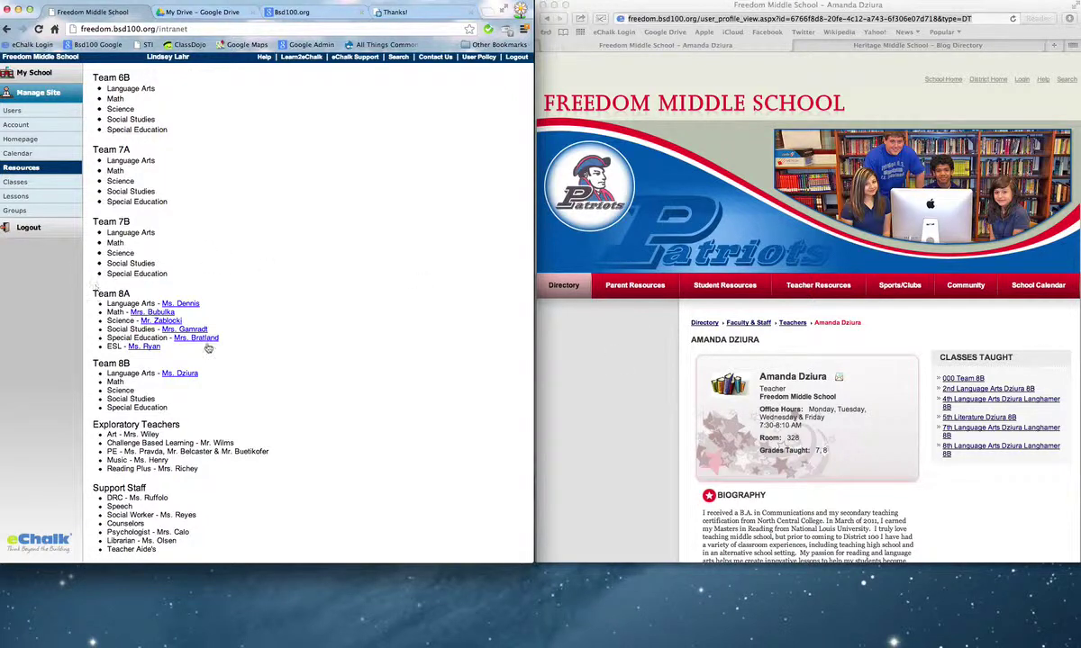
{"action": "scroll", "coordinate": [95, 287], "scroll_direction": "down", "scroll_amount": 2}
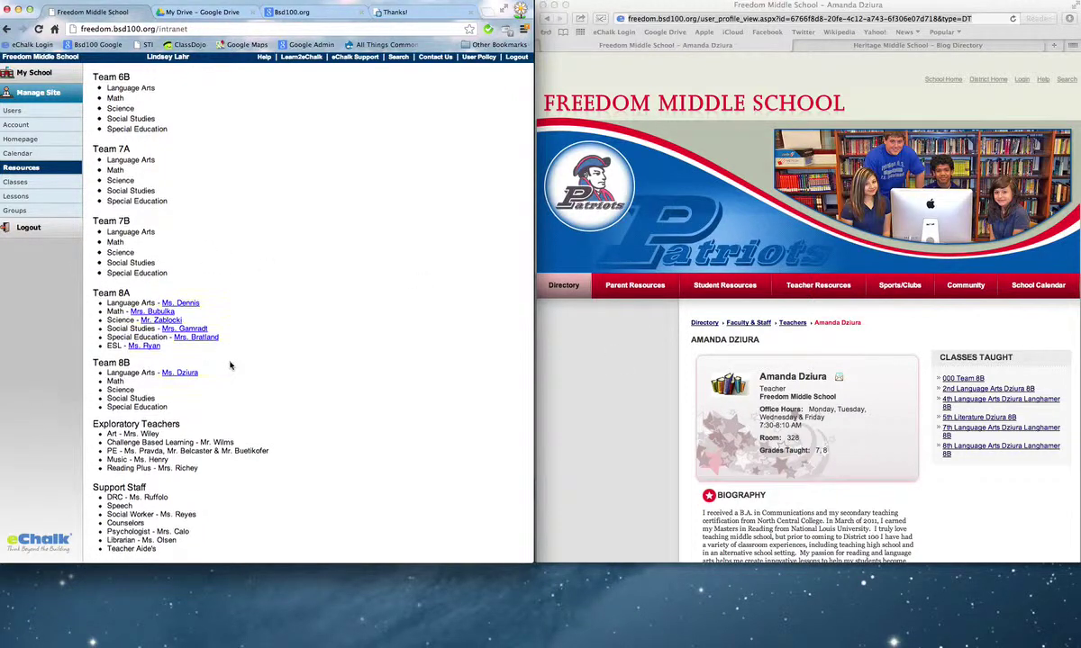
{"action": "left_click_drag", "start_coordinate": [98, 450], "coordinate": [185, 477]}
{"action": "left_click", "coordinate": [202, 488]}
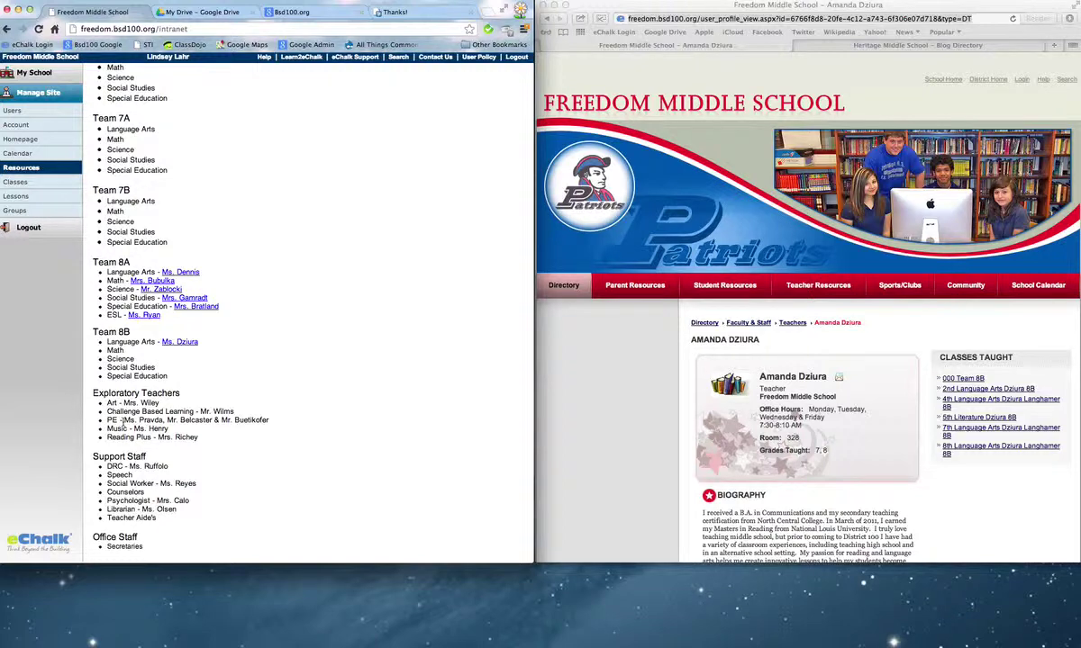
{"action": "scroll", "coordinate": [106, 450], "scroll_direction": "down", "scroll_amount": 2}
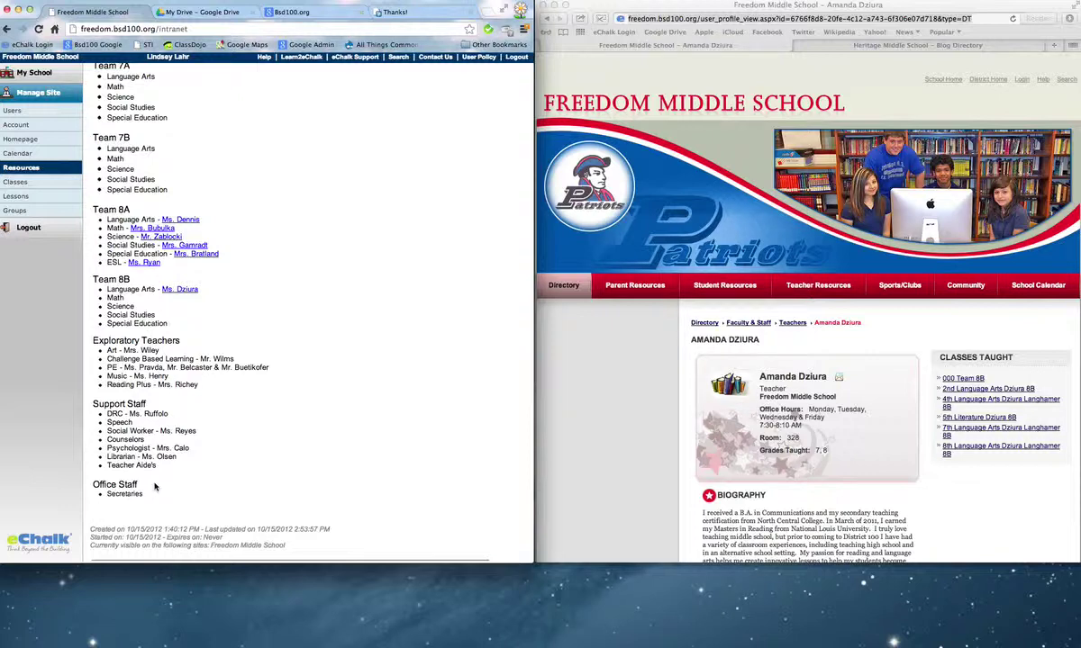
{"action": "scroll", "coordinate": [225, 163], "scroll_direction": "up", "scroll_amount": 5}
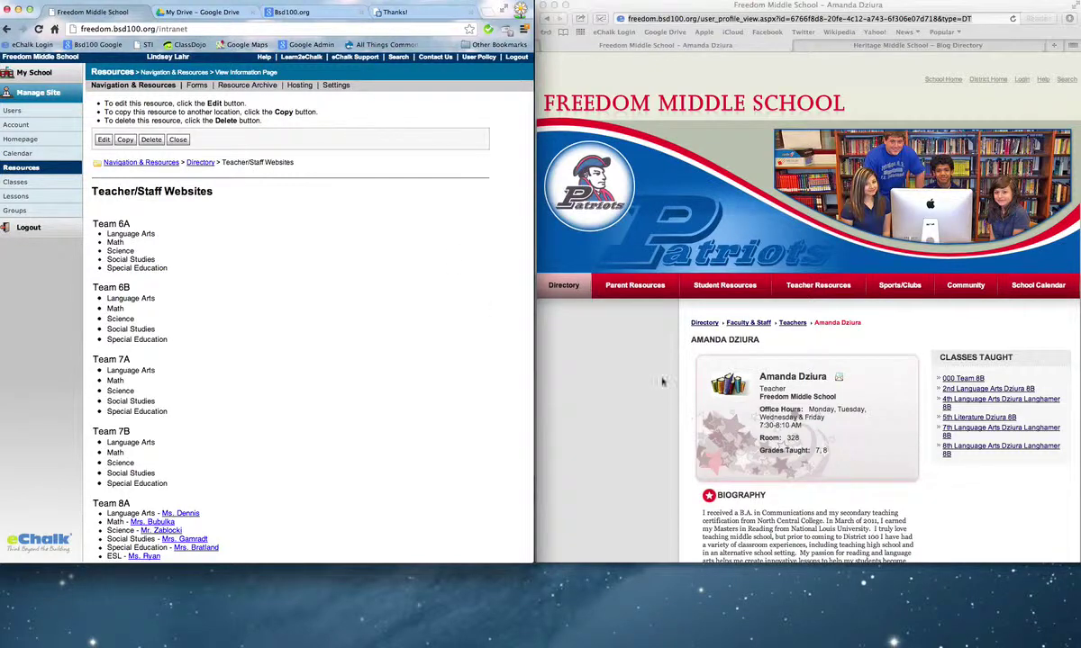
Open the public Teacher/Staff Websites page from the Directory menu and test a Team 8A teacher link.
{"action": "left_click", "coordinate": [576, 293]}
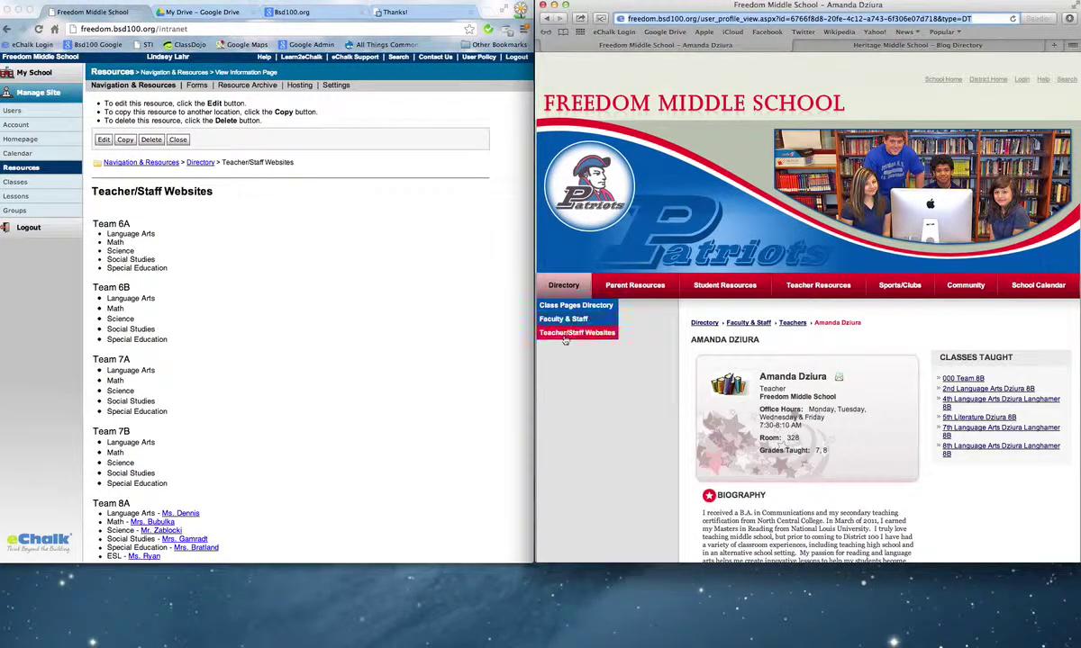
{"action": "left_click", "coordinate": [573, 334]}
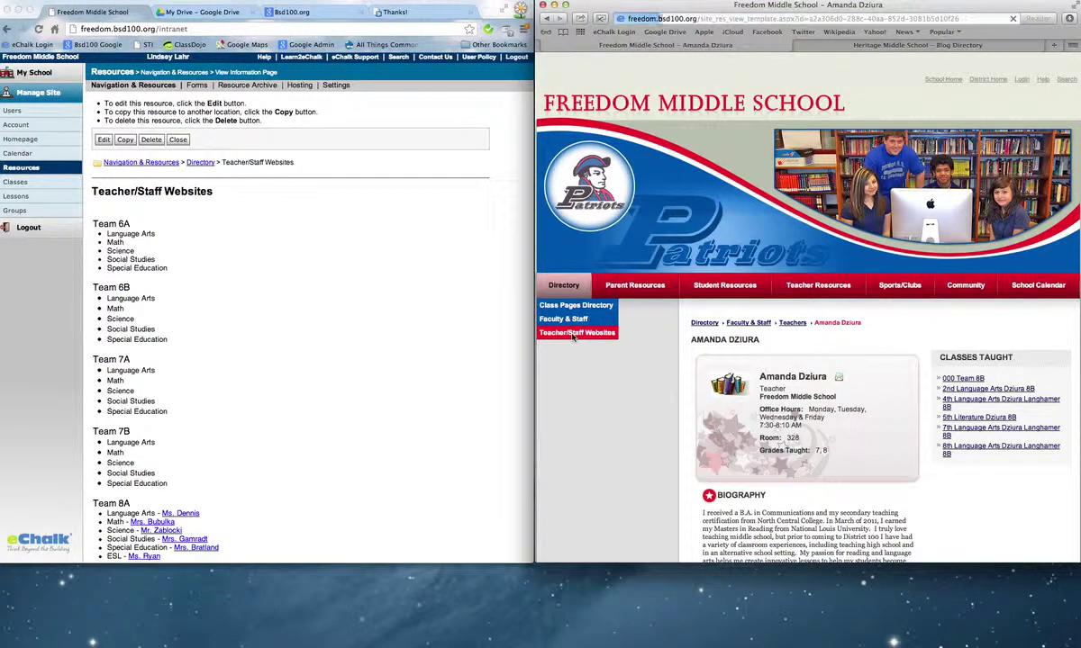
{"action": "scroll", "coordinate": [816, 381], "scroll_direction": "down", "scroll_amount": 8}
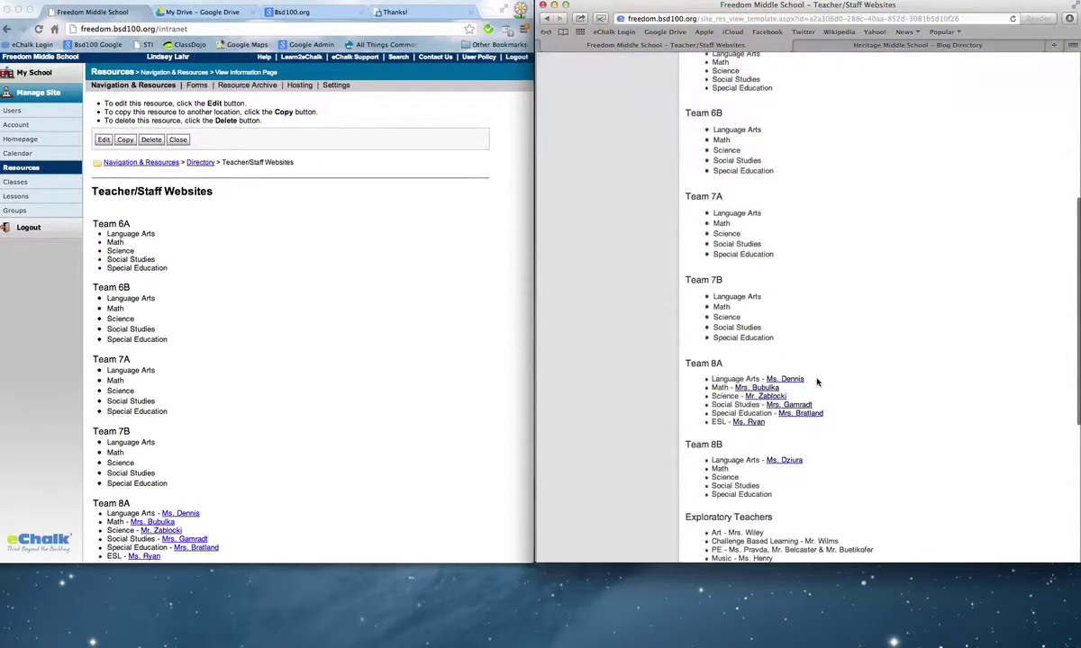
{"action": "scroll", "coordinate": [817, 382], "scroll_direction": "down", "scroll_amount": 2}
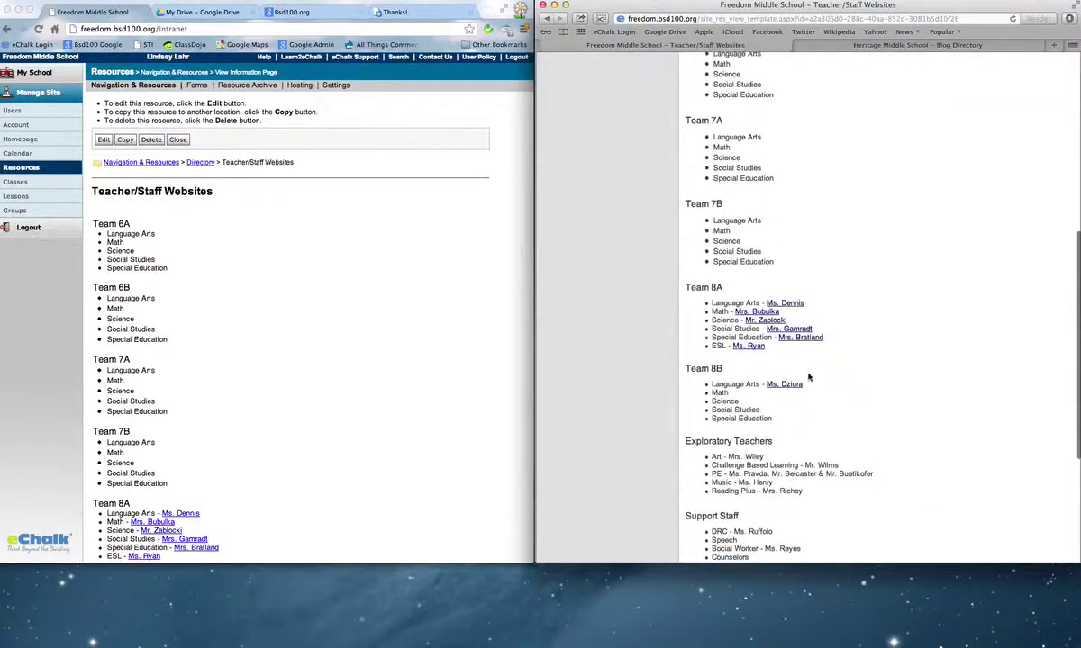
{"action": "left_click", "coordinate": [764, 320]}
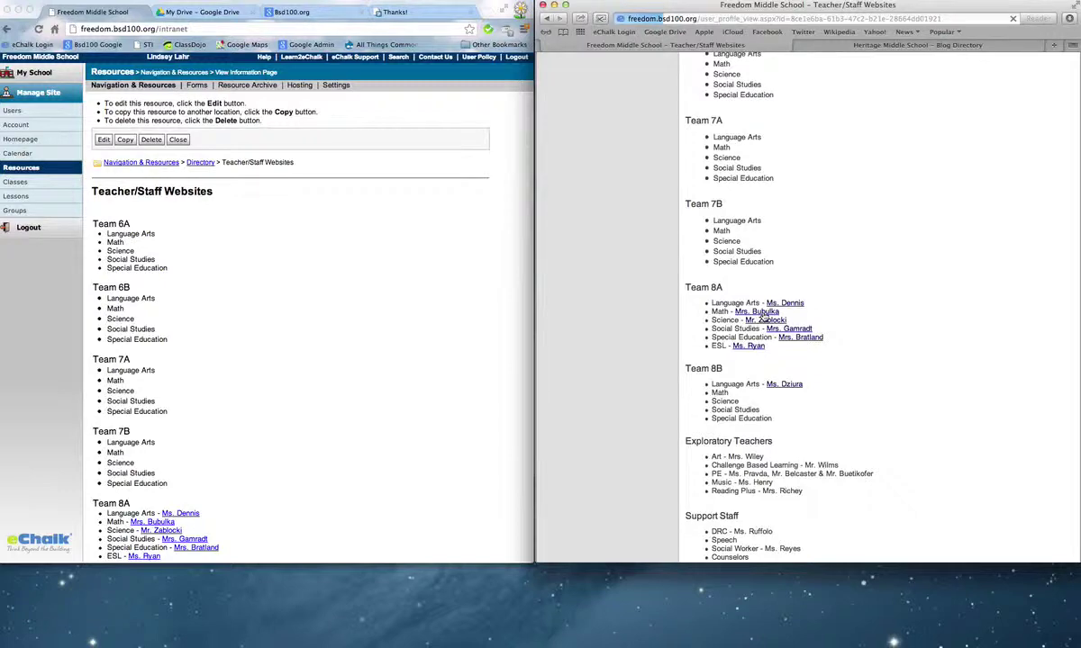
{"action": "scroll", "coordinate": [763, 315], "scroll_direction": "down", "scroll_amount": 3}
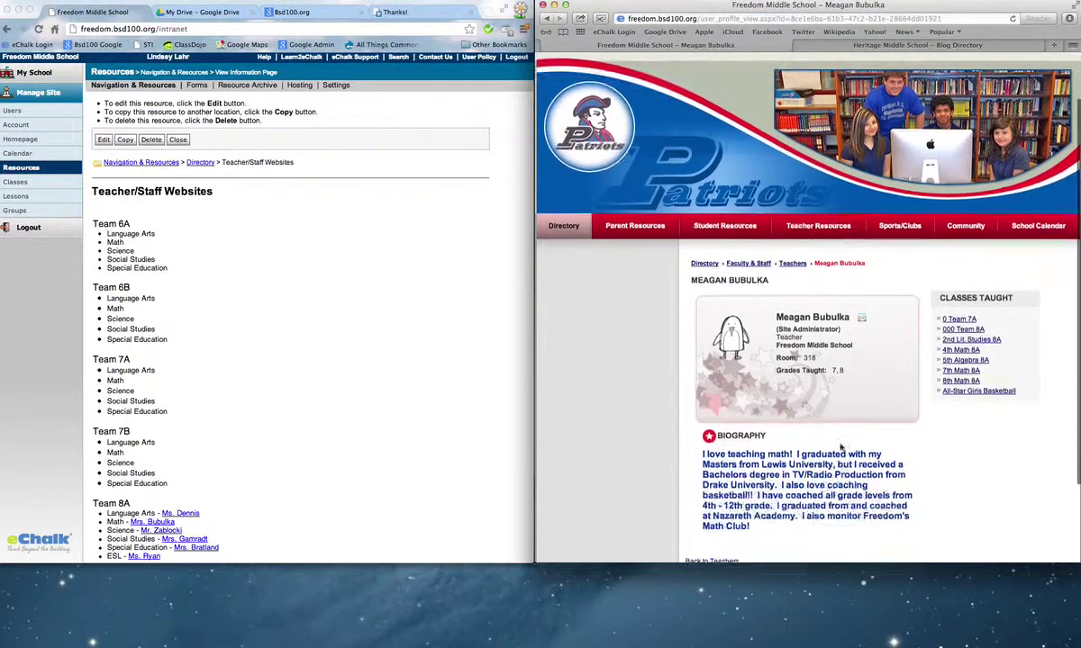
{"action": "mouse_move", "coordinate": [635, 169]}
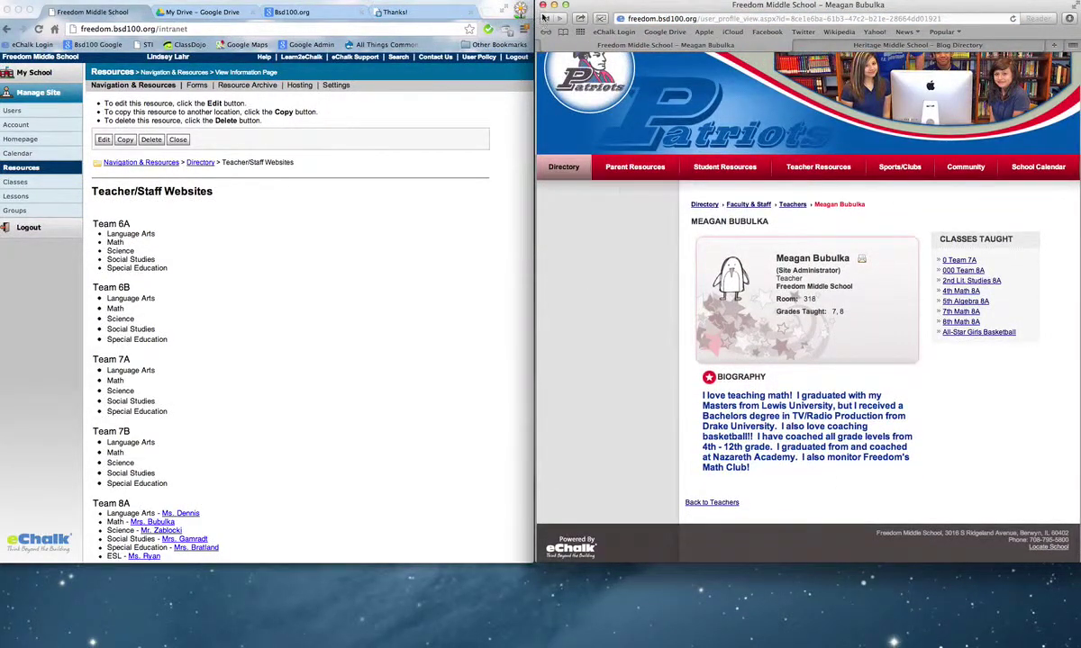
{"action": "key", "text": "super+bracketleft"}
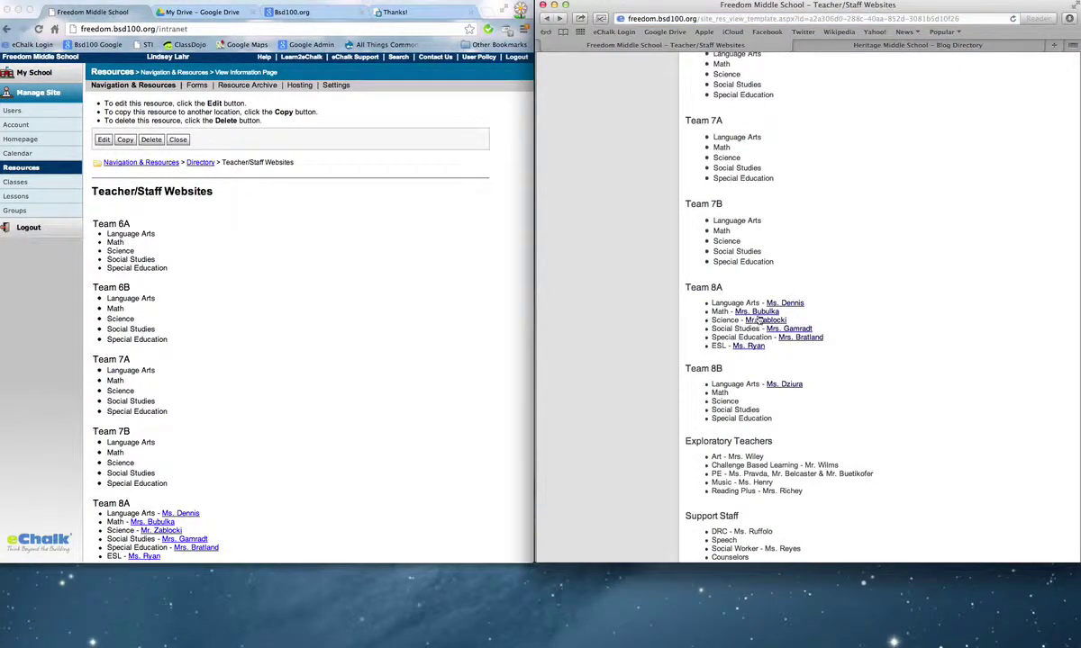
Open another Team 8A teacher's profile, then return to the top of the Teacher/Staff Websites list.
{"action": "left_click", "coordinate": [756, 314]}
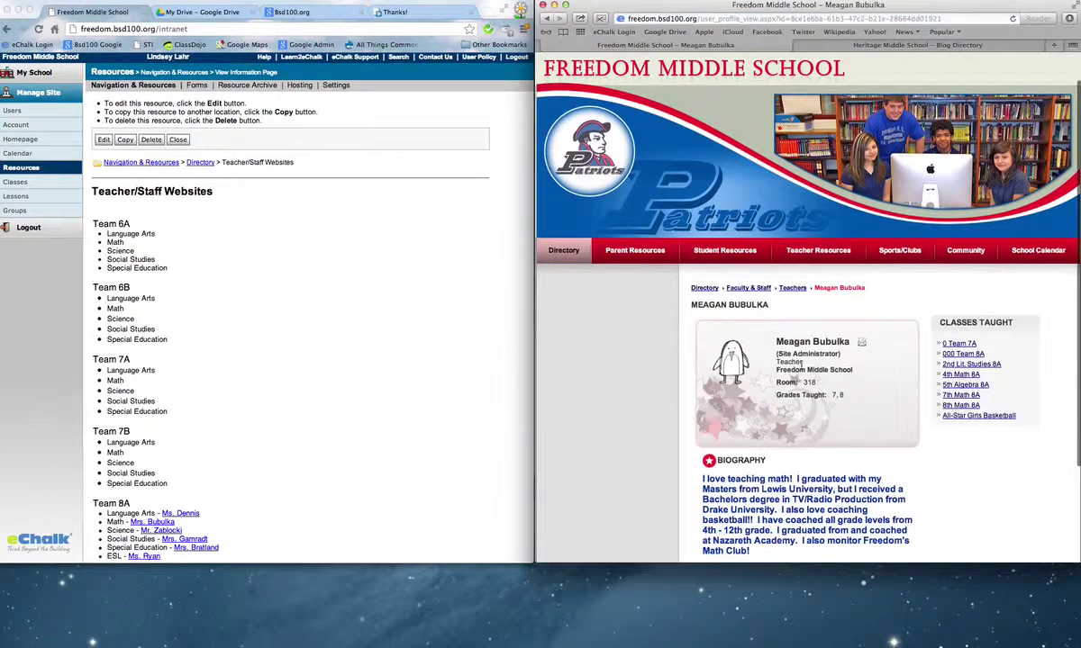
{"action": "mouse_move", "coordinate": [862, 344]}
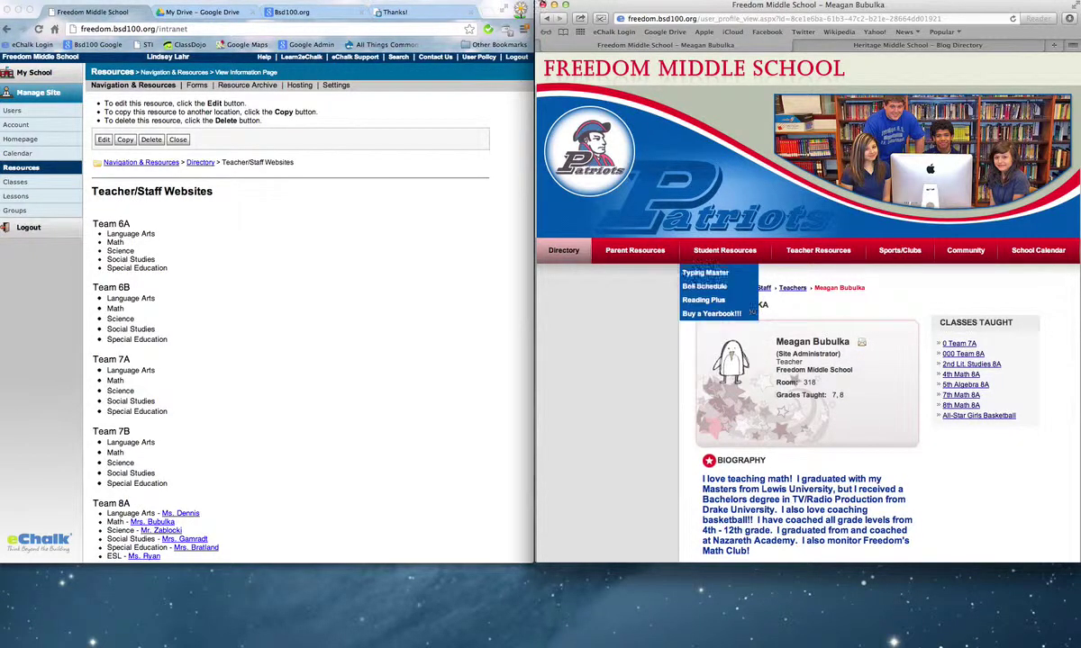
{"action": "left_click", "coordinate": [547, 19]}
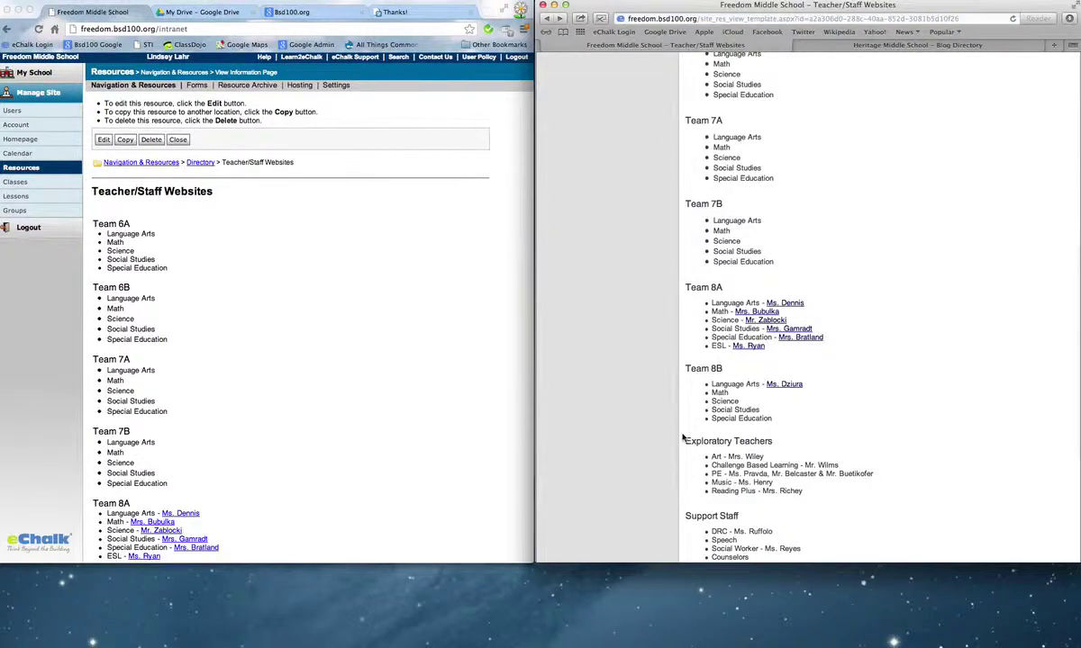
{"action": "scroll", "coordinate": [717, 455], "scroll_direction": "right", "scroll_amount": 3}
{"action": "scroll", "coordinate": [756, 459], "scroll_direction": "up", "scroll_amount": 5}
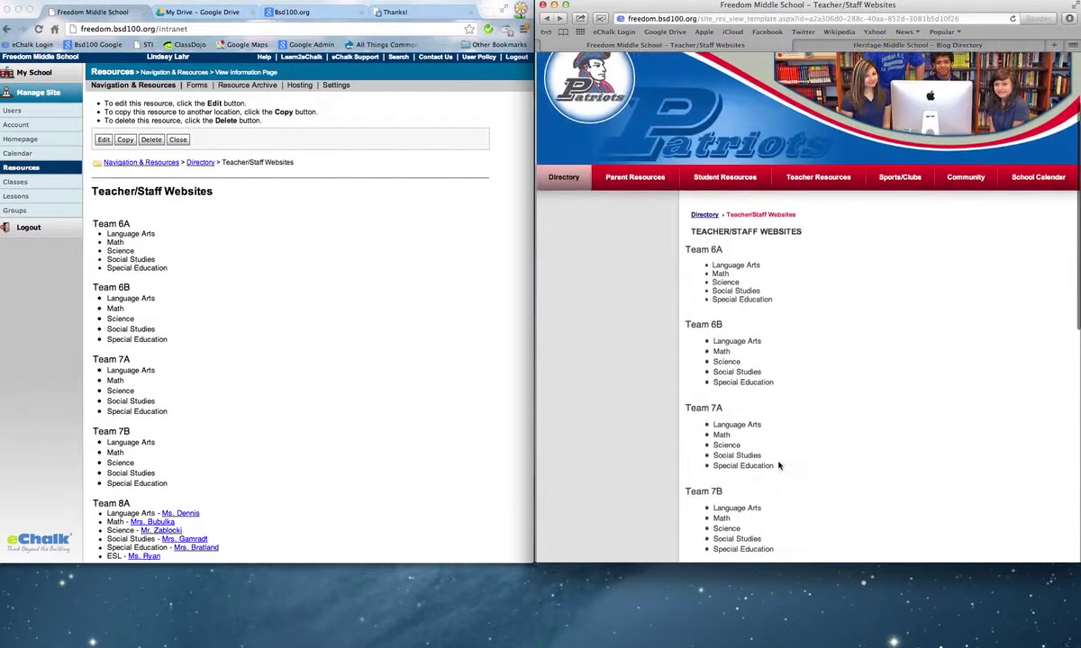
{"action": "mouse_move", "coordinate": [549, 173]}
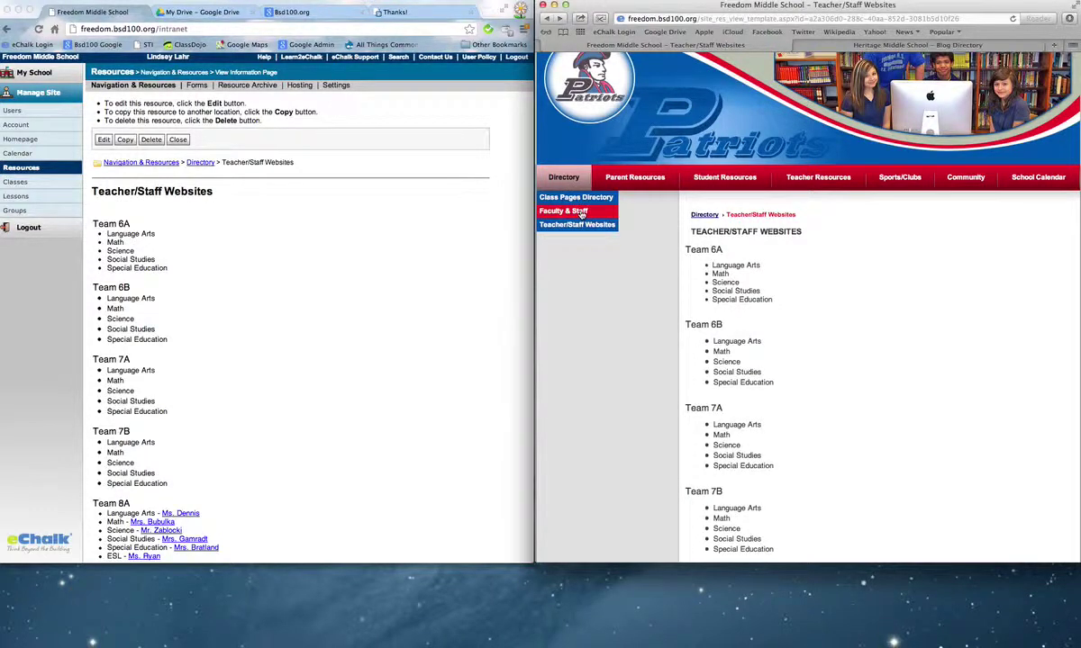
{"action": "left_click", "coordinate": [360, 238]}
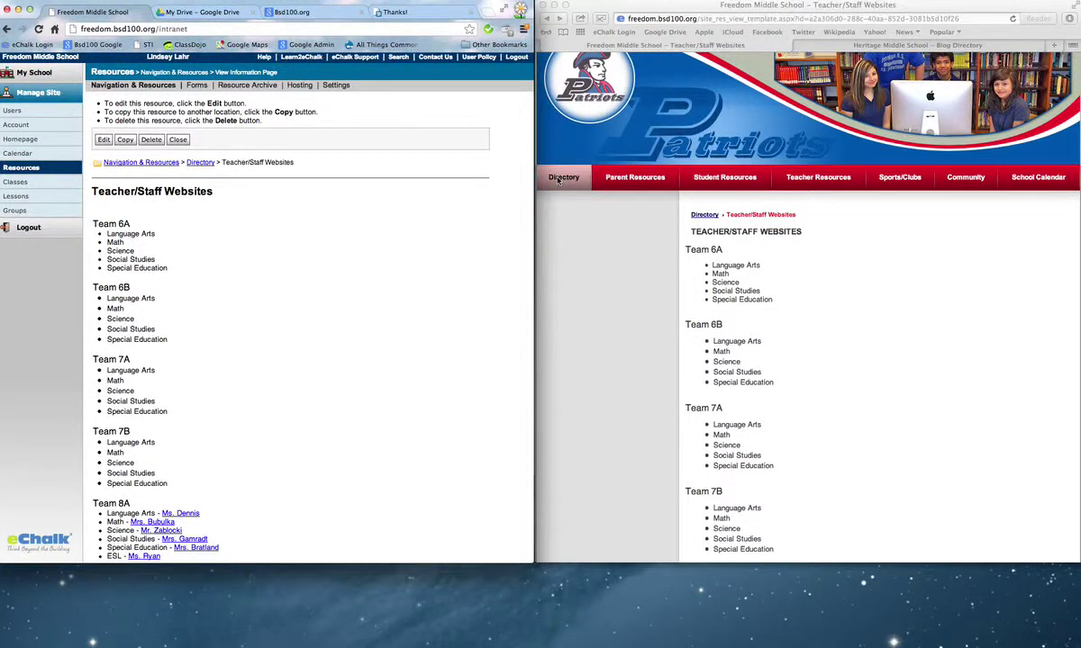
View the principal's profile via Directory > Faculty & Staff > Administration, then show the admin Resources list.
{"action": "left_click", "coordinate": [560, 178]}
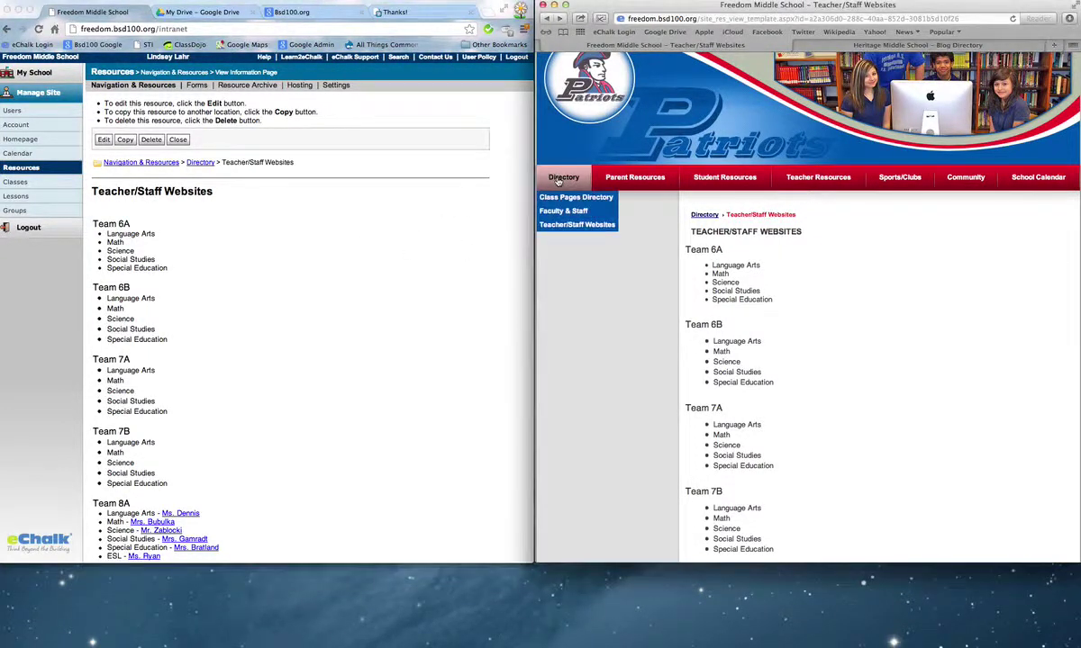
{"action": "left_click", "coordinate": [590, 211]}
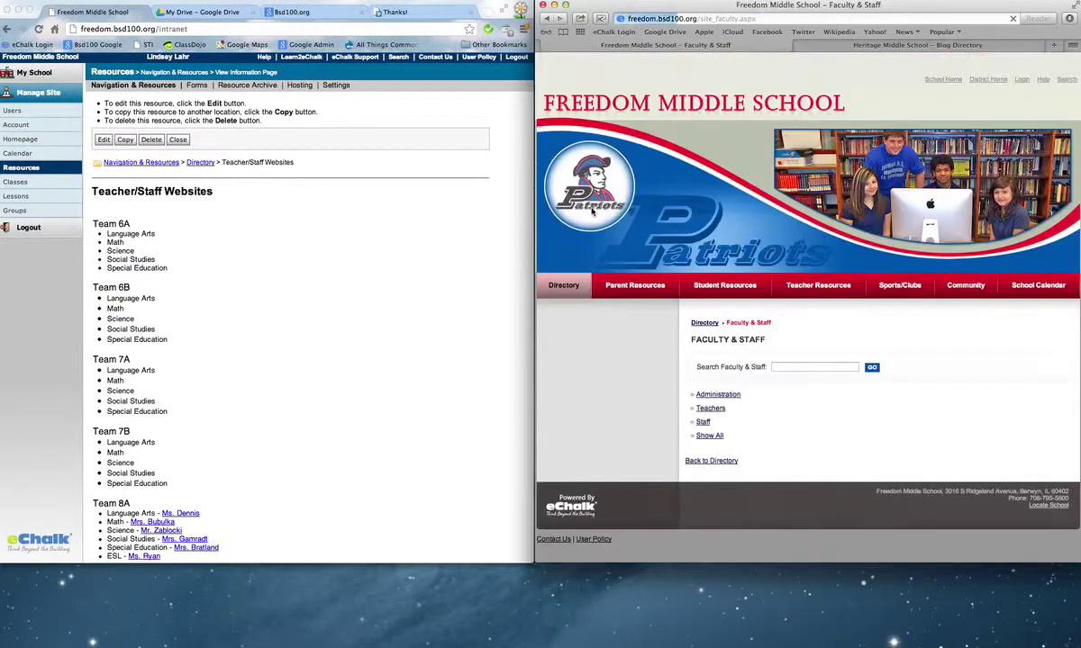
{"action": "left_click", "coordinate": [712, 397]}
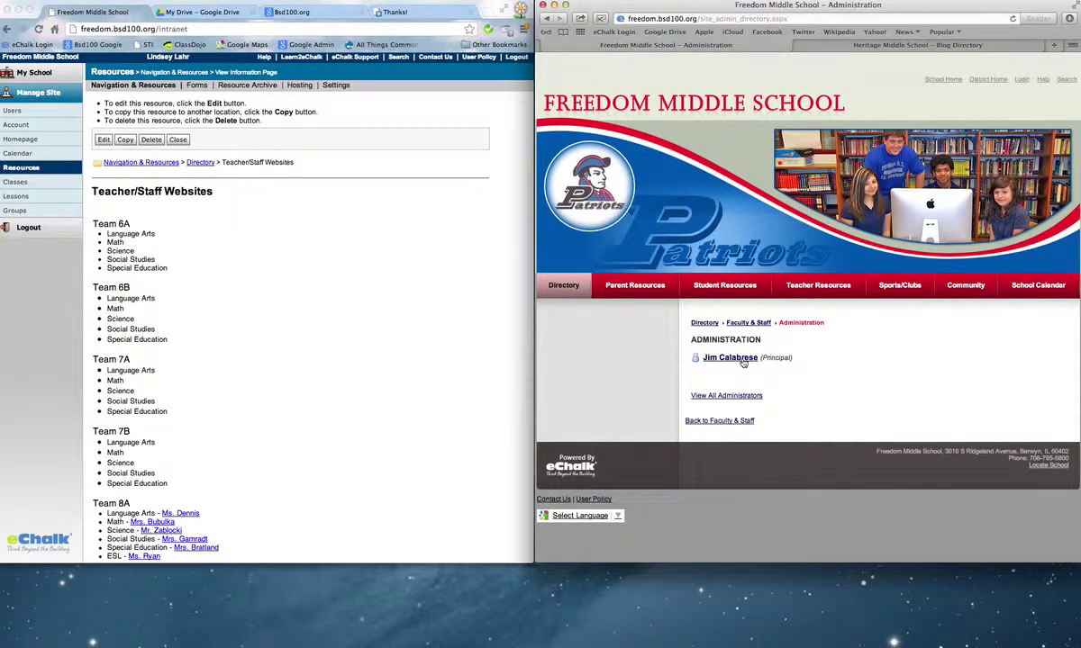
{"action": "left_click", "coordinate": [743, 362]}
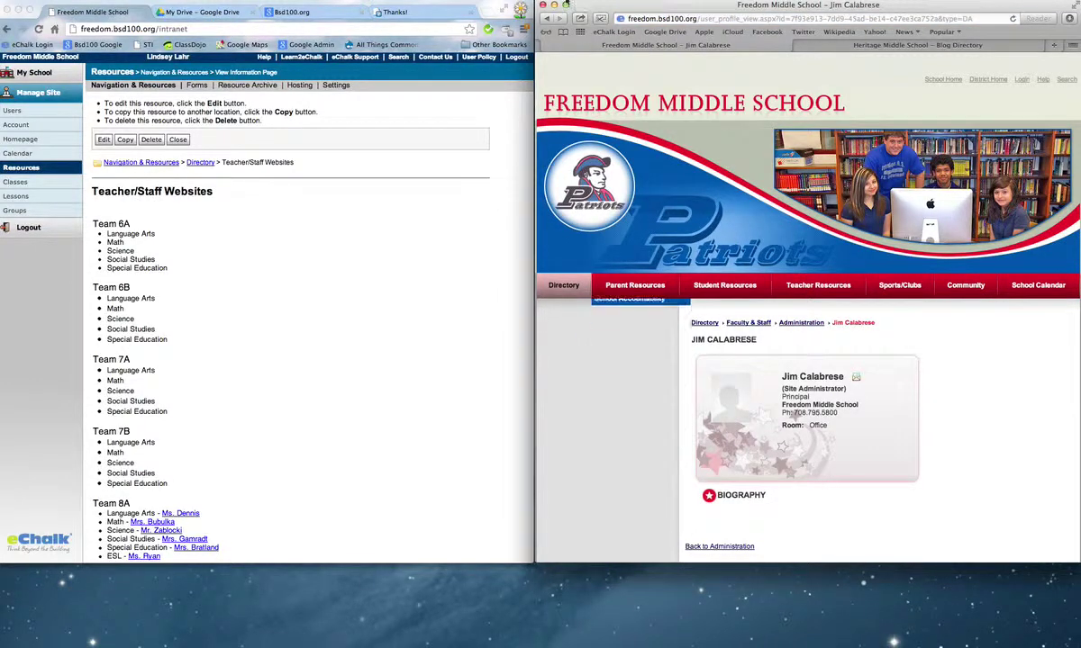
{"action": "left_click", "coordinate": [546, 18]}
{"action": "mouse_move", "coordinate": [553, 303]}
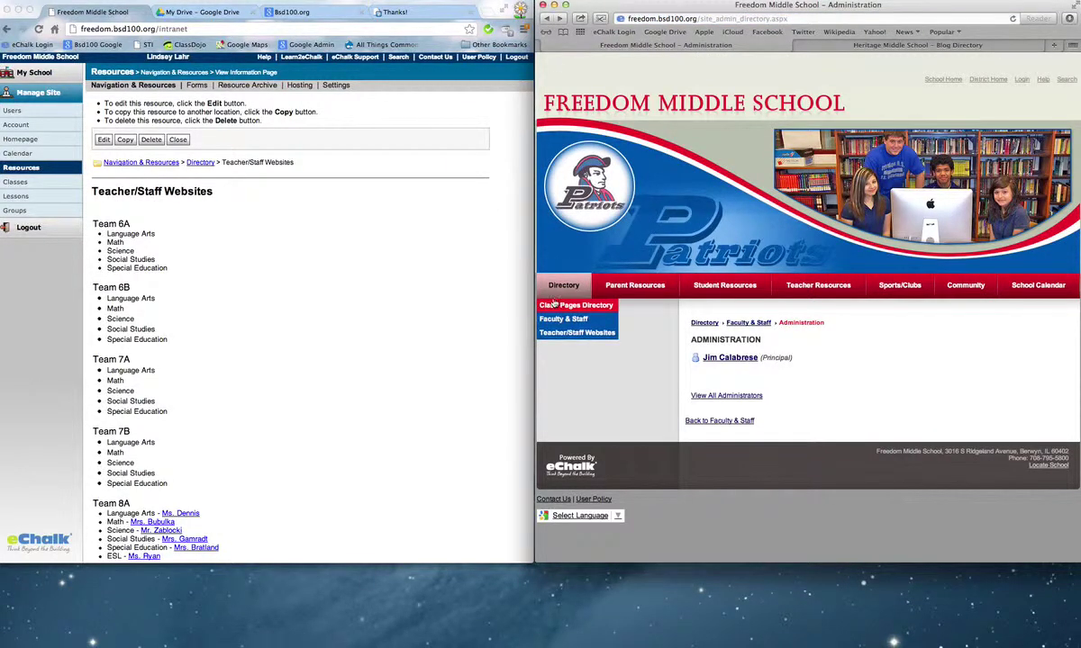
{"action": "left_click", "coordinate": [24, 171]}
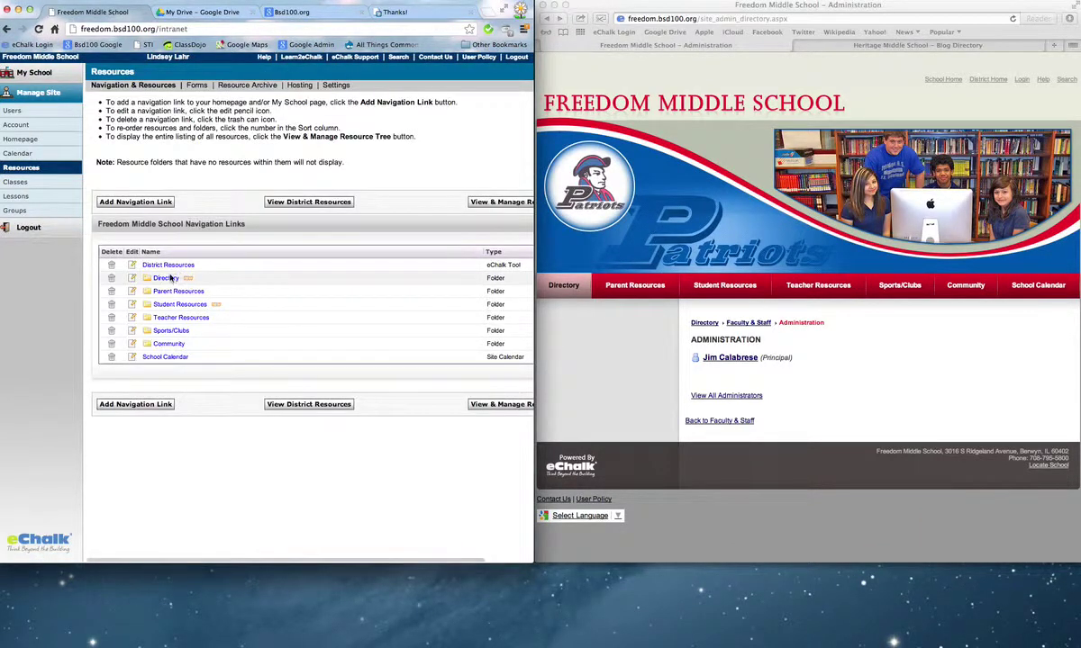
In the Directory folder, add a resource and choose Create an Information page.
{"action": "left_click", "coordinate": [171, 278]}
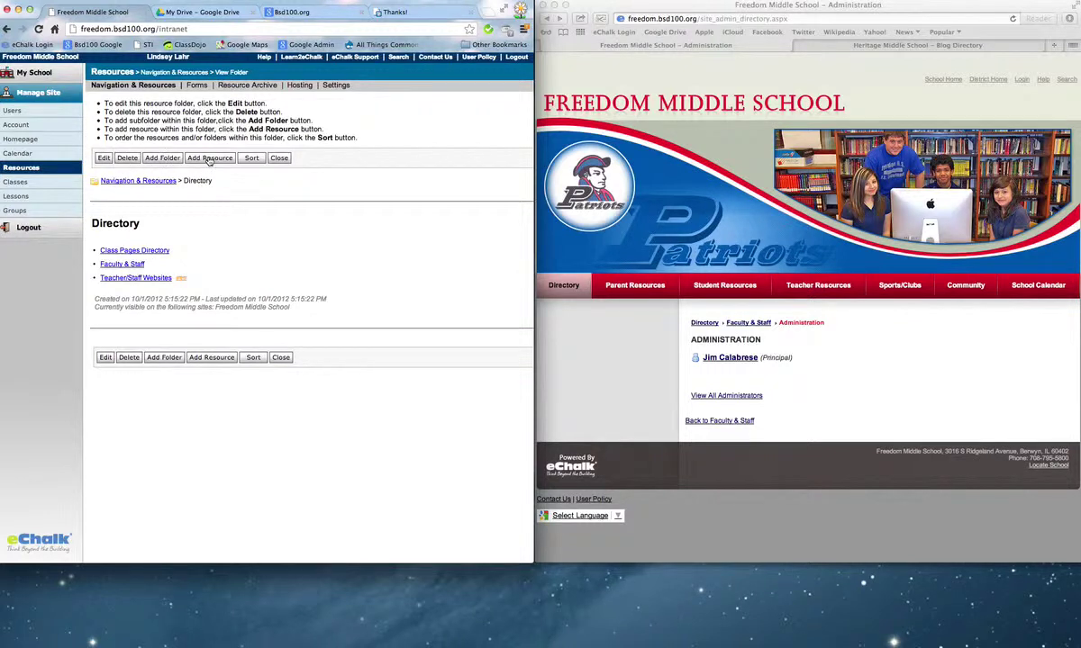
{"action": "left_click", "coordinate": [209, 159]}
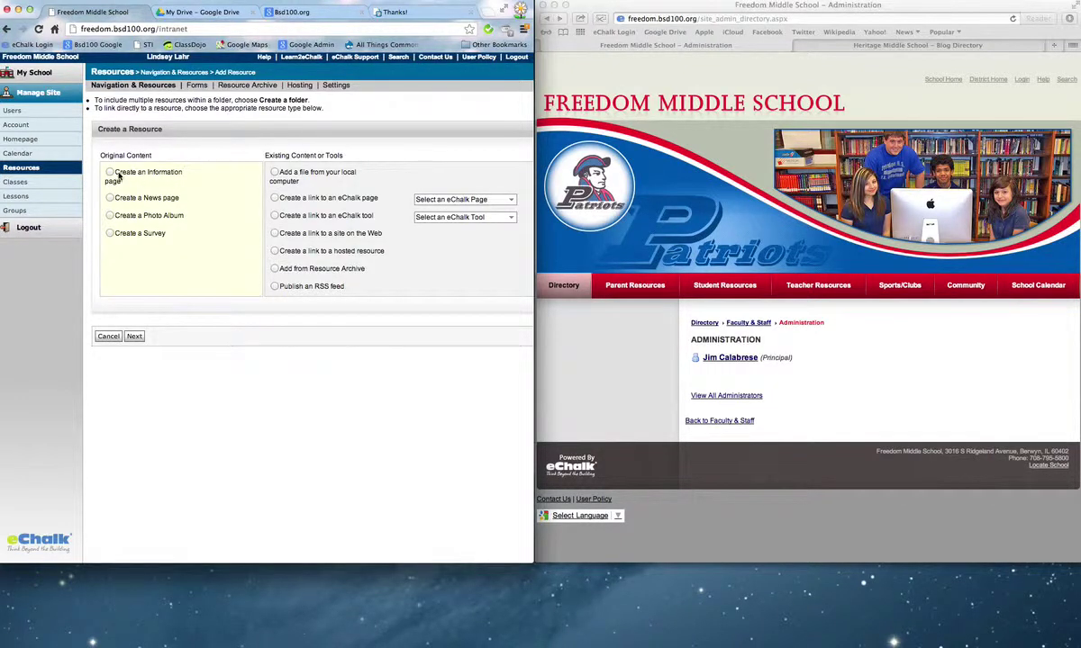
{"action": "left_click", "coordinate": [134, 336]}
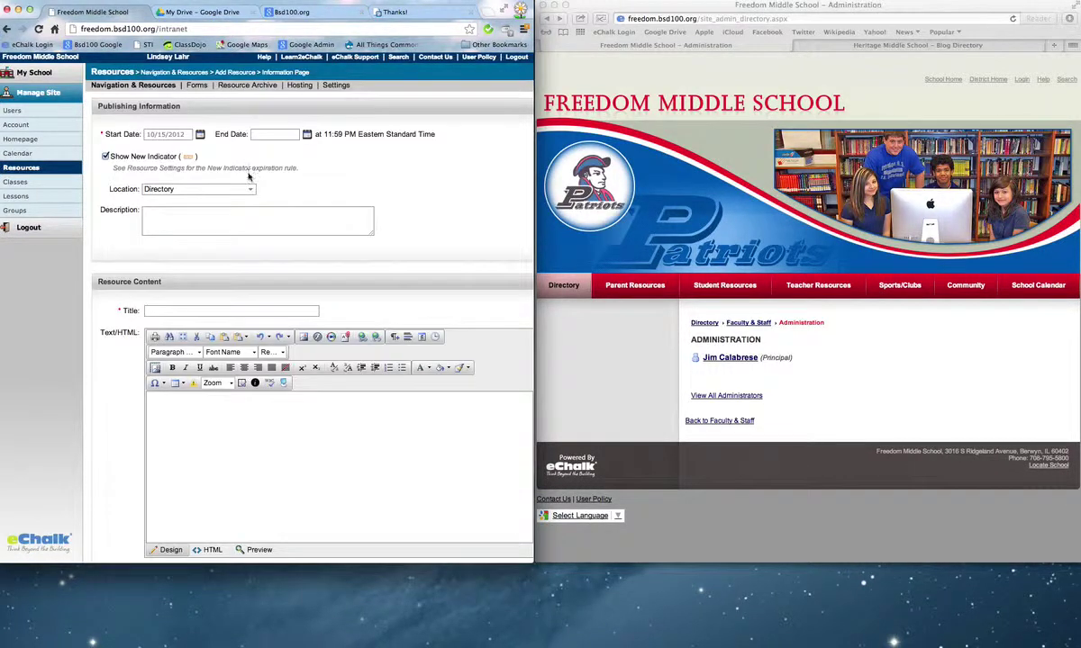
Title the page 'Administration' and type 'Principal' followed by the principal's name in the body.
{"action": "left_click", "coordinate": [174, 310]}
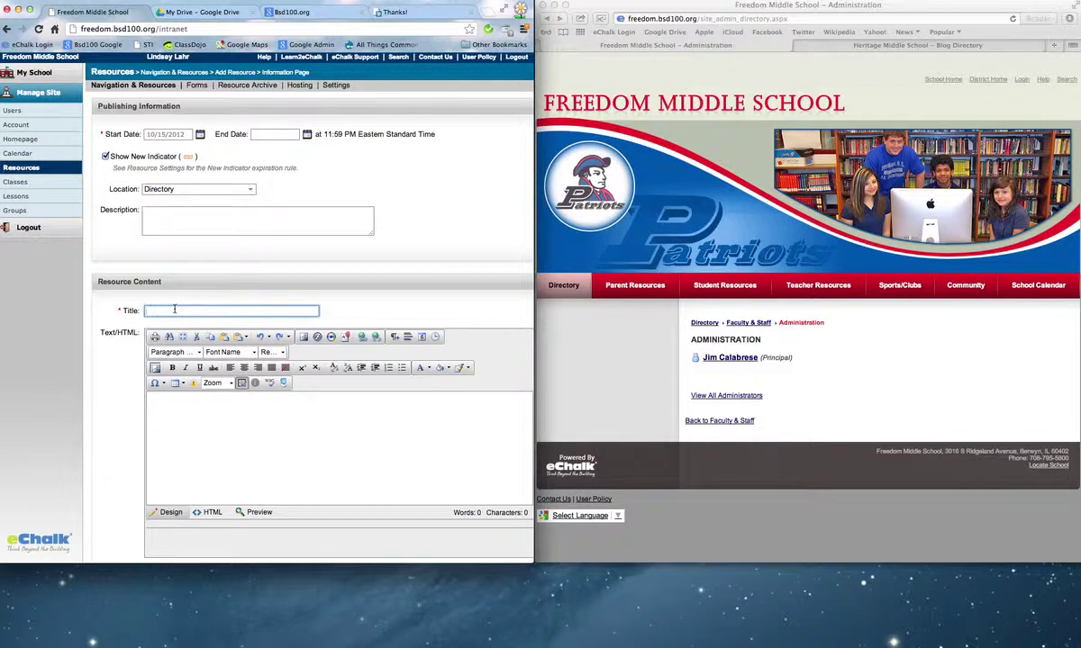
{"action": "type", "text": "Administration"}
{"action": "left_click", "coordinate": [241, 424]}
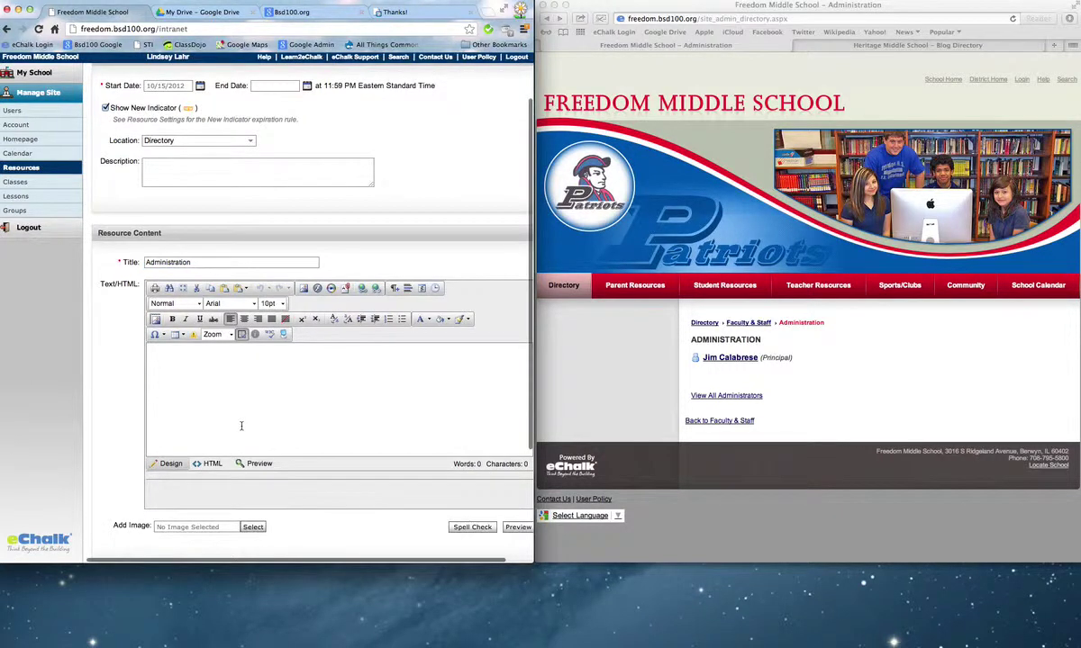
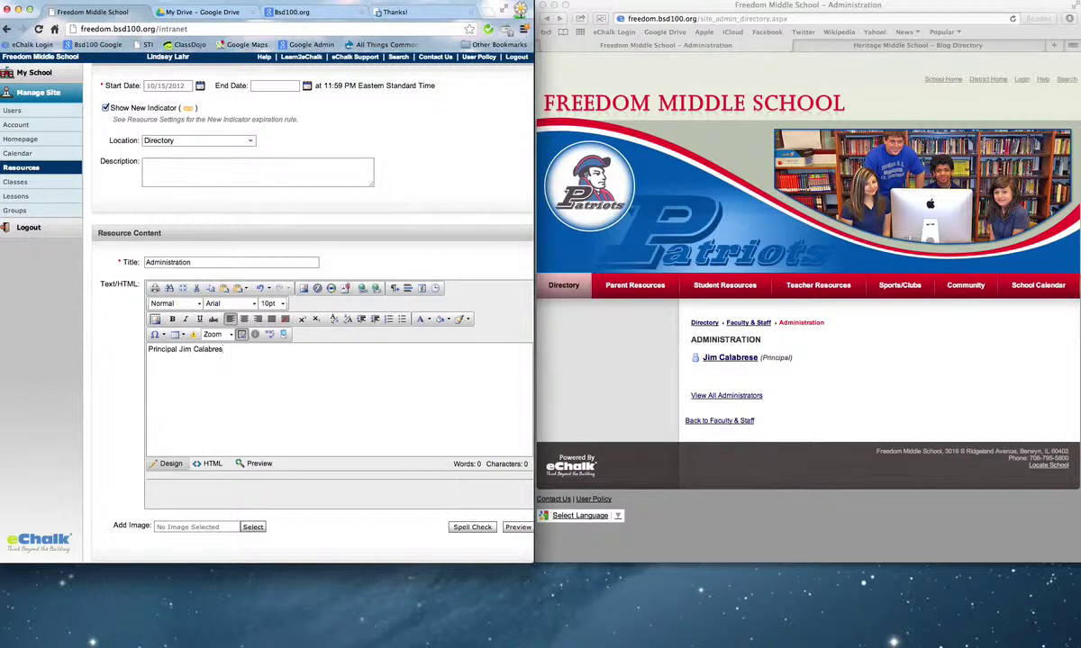
{"action": "key", "text": "Return"}
{"action": "left_click_drag", "start_coordinate": [238, 352], "coordinate": [126, 348]}
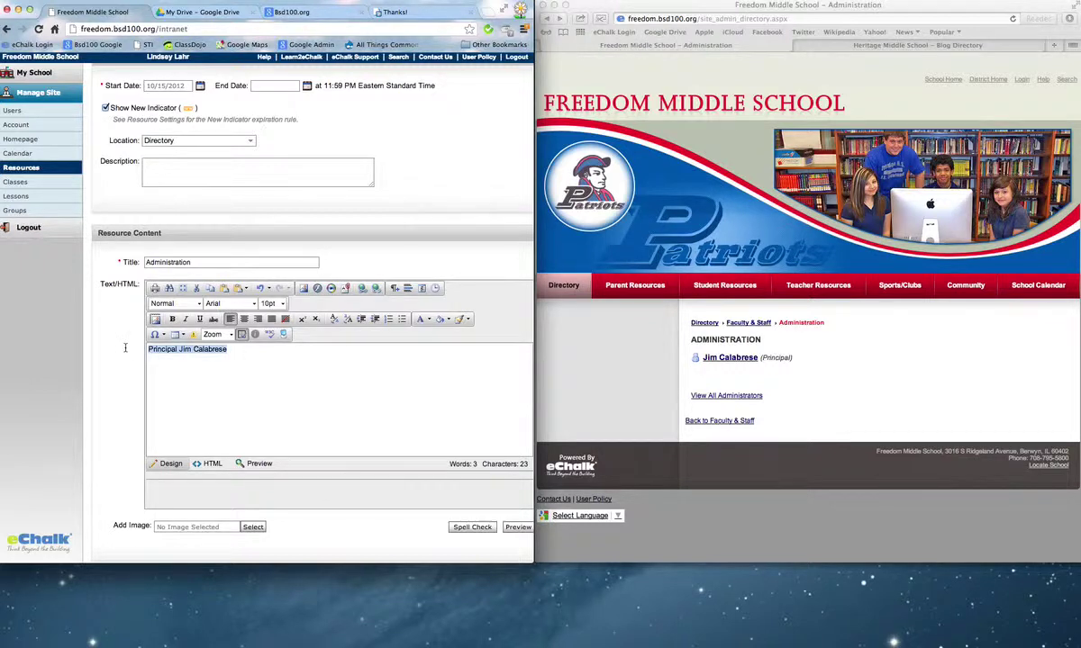
Check the principal's public profile for reference, then submit the new Administration page form.
{"action": "left_click", "coordinate": [568, 272]}
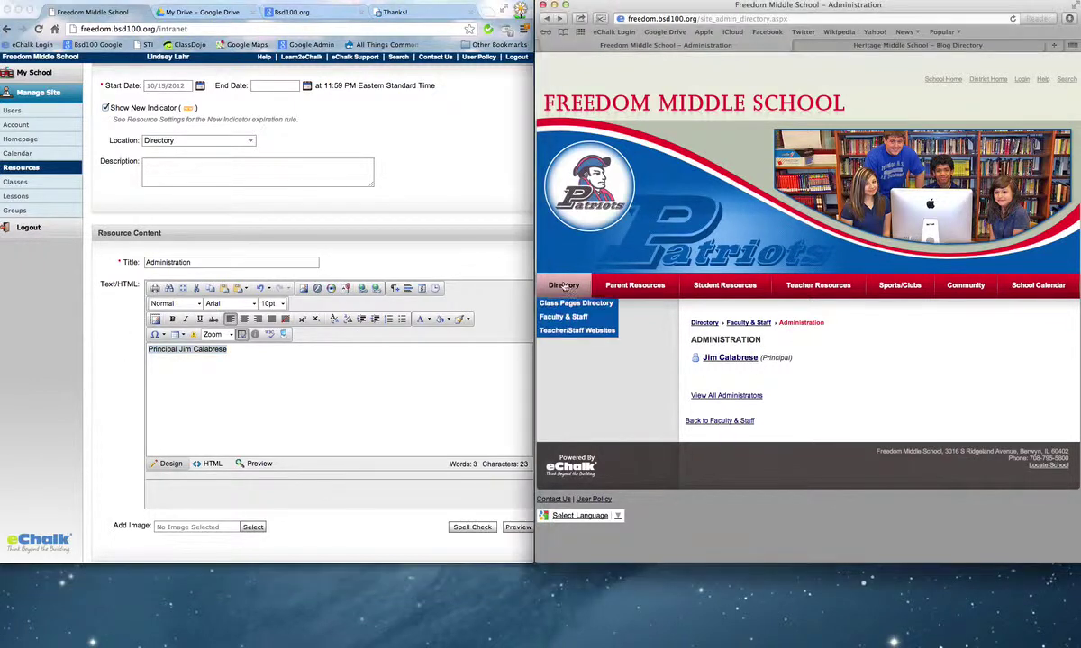
{"action": "left_click", "coordinate": [740, 359]}
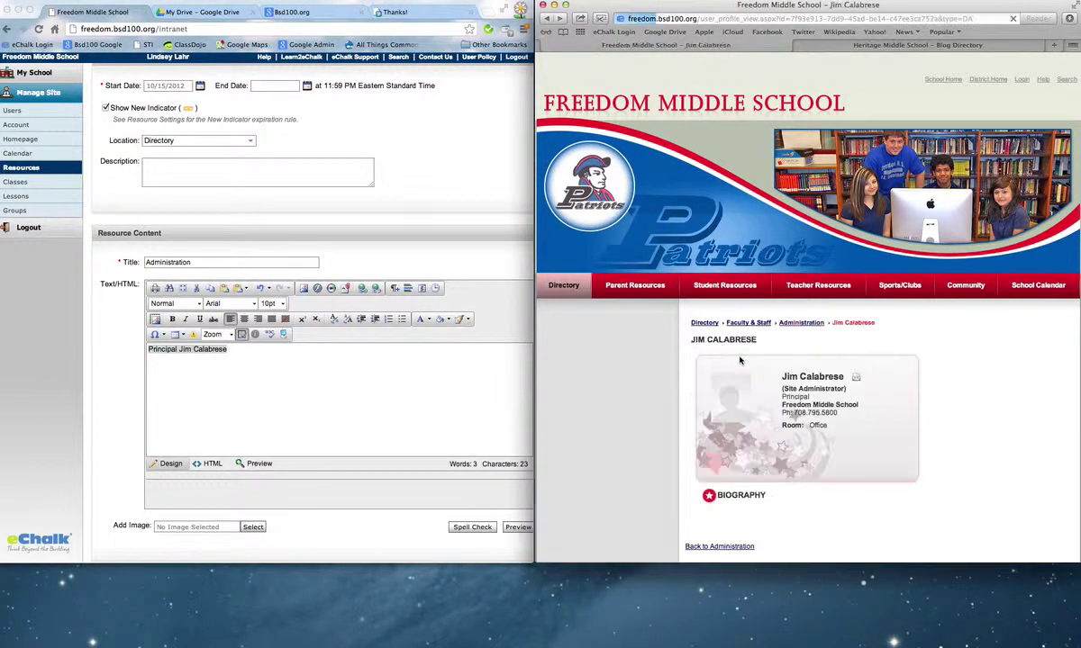
{"action": "scroll", "coordinate": [813, 411], "scroll_direction": "down", "scroll_amount": 2}
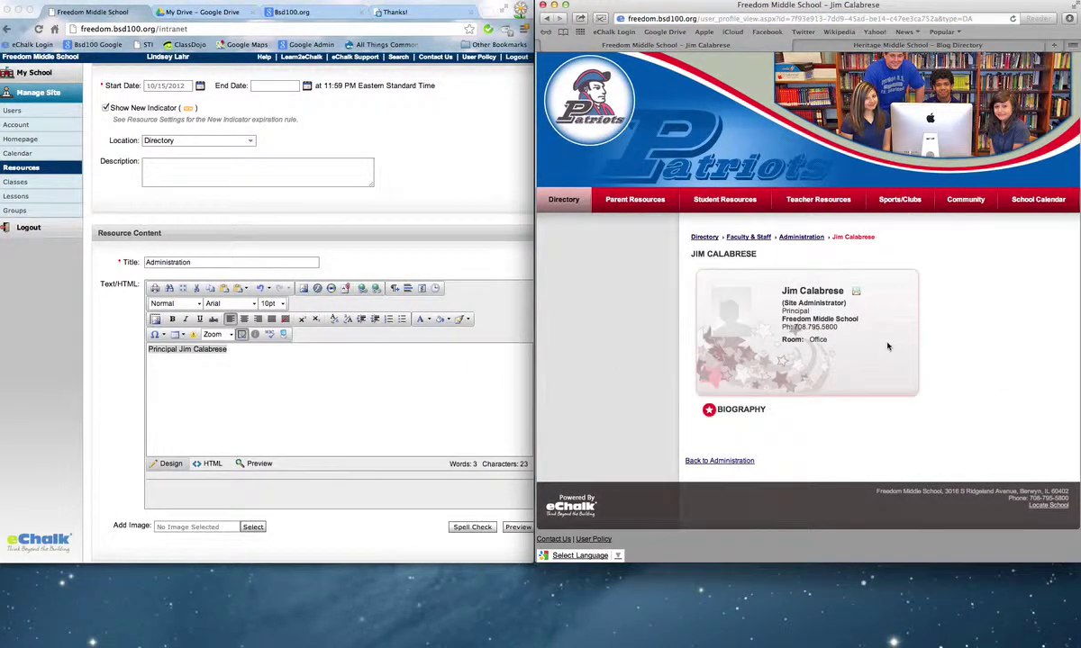
{"action": "left_click", "coordinate": [340, 389]}
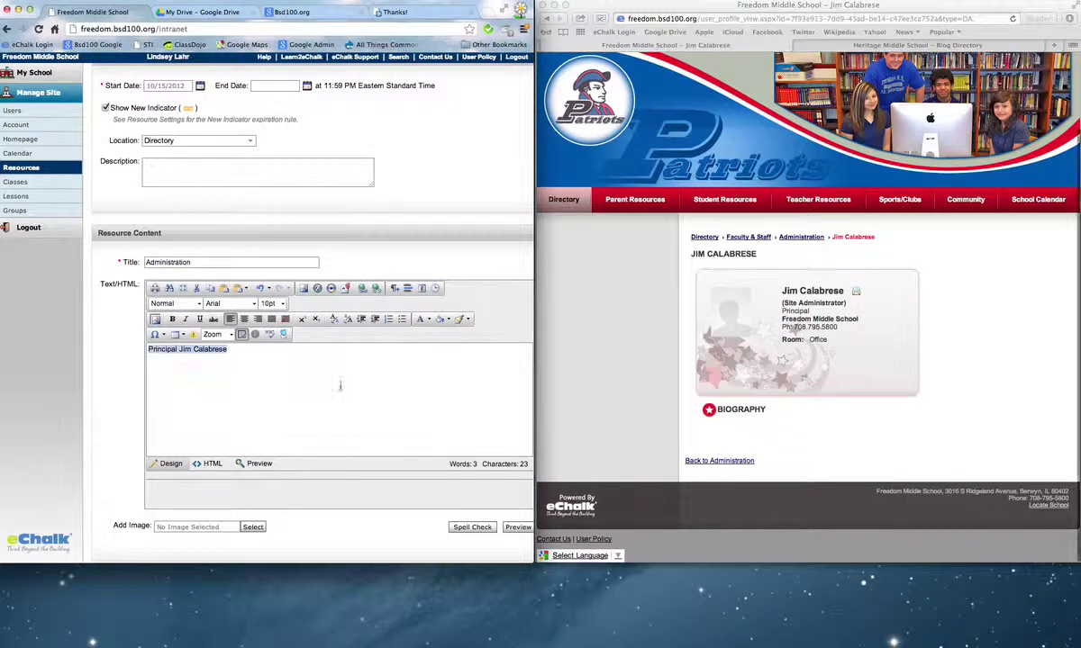
{"action": "key", "text": "super+a"}
{"action": "left_click", "coordinate": [569, 205]}
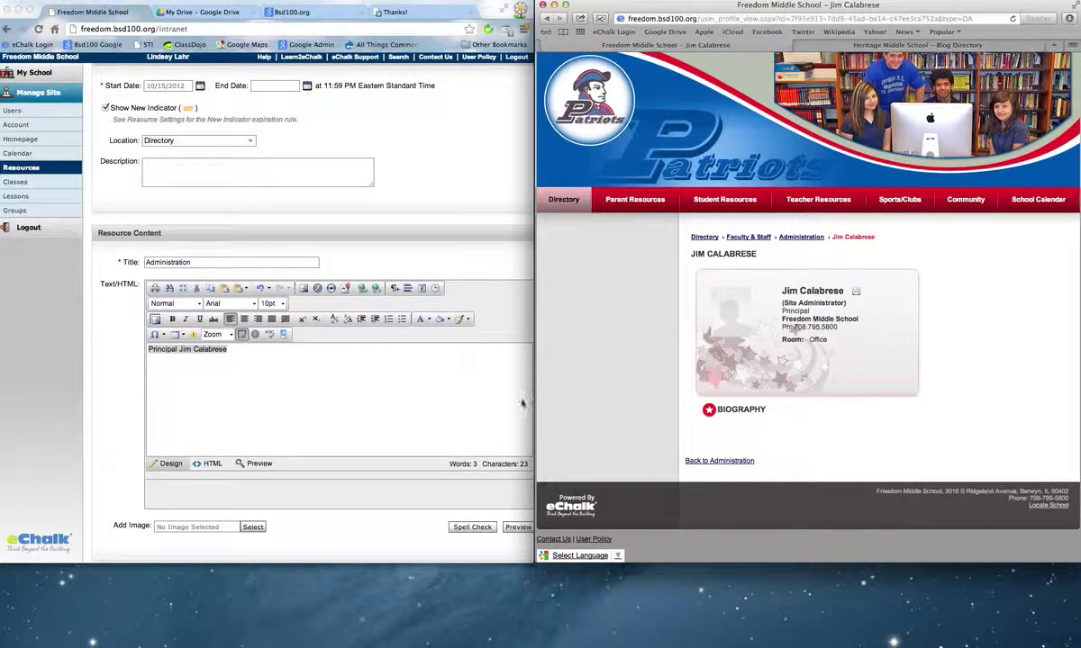
{"action": "left_click", "coordinate": [397, 491]}
{"action": "scroll", "coordinate": [395, 490], "scroll_direction": "down", "scroll_amount": 5}
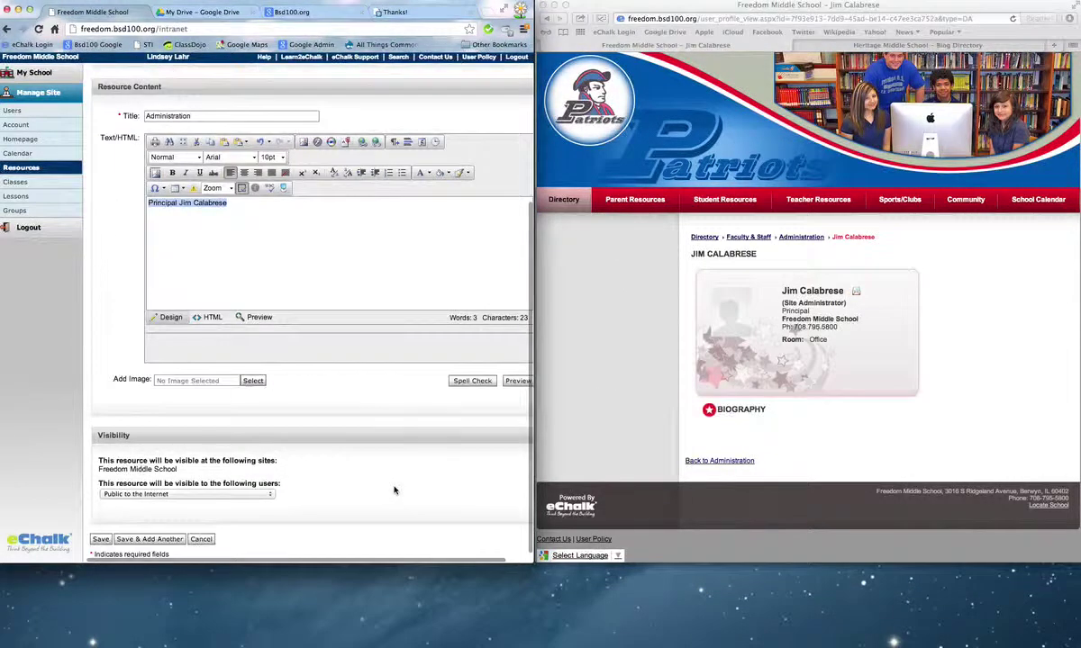
{"action": "left_click", "coordinate": [202, 539]}
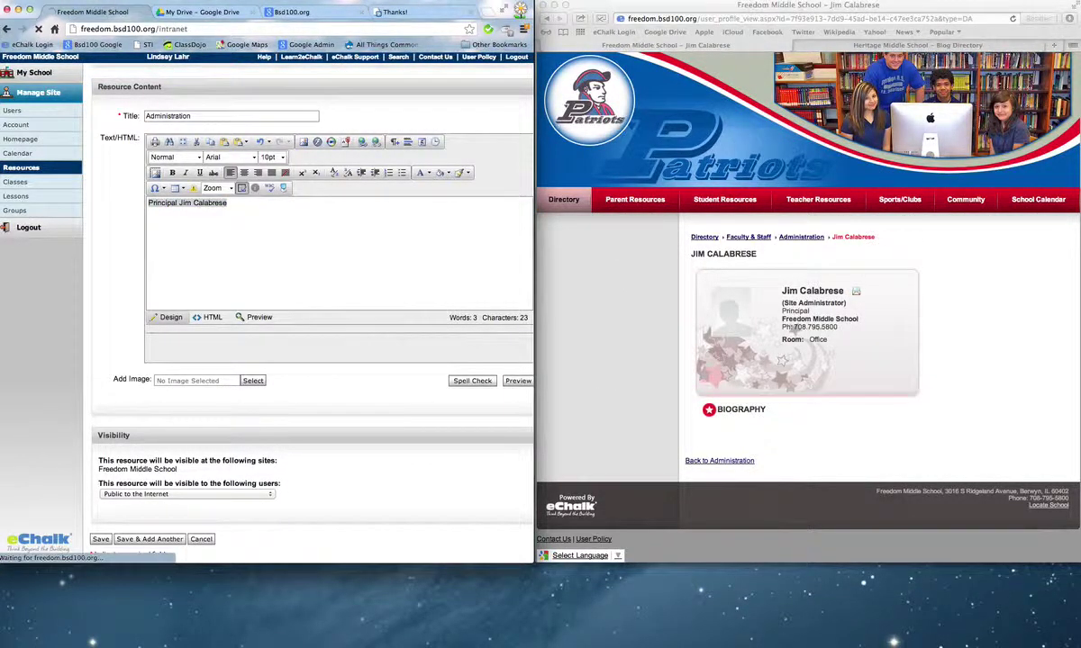